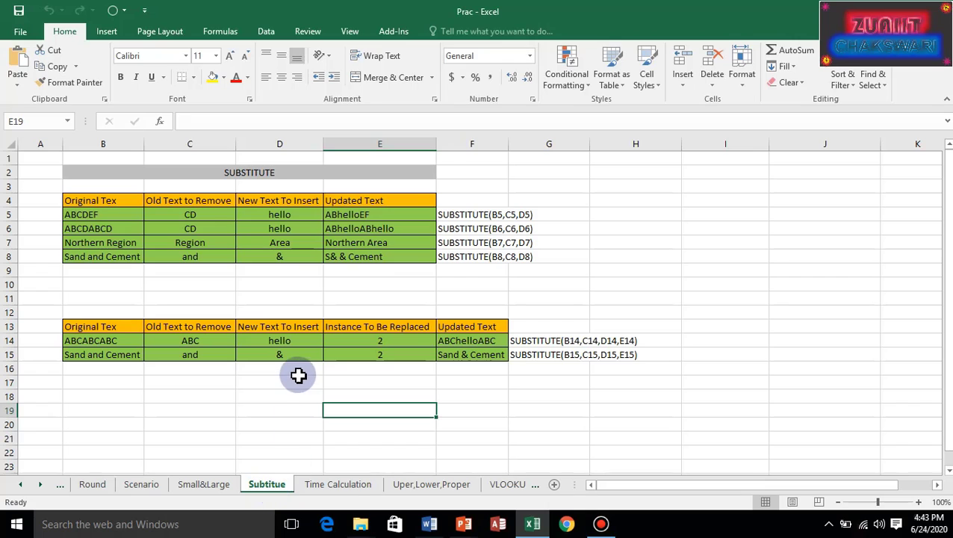
# Look at the Uper,Lower,Proper sheet, then return to the Time Calculation sheet
pyautogui.click(343, 484)
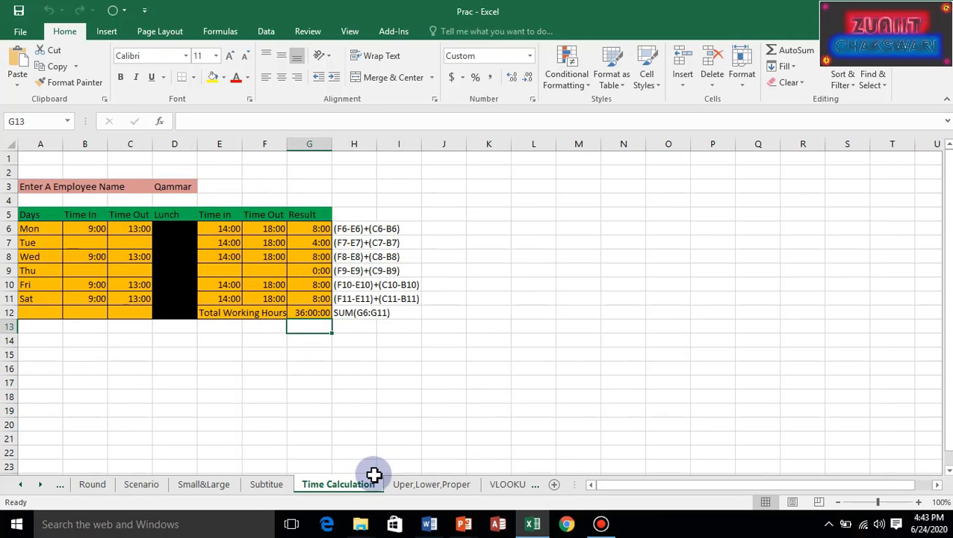
pyautogui.click(405, 484)
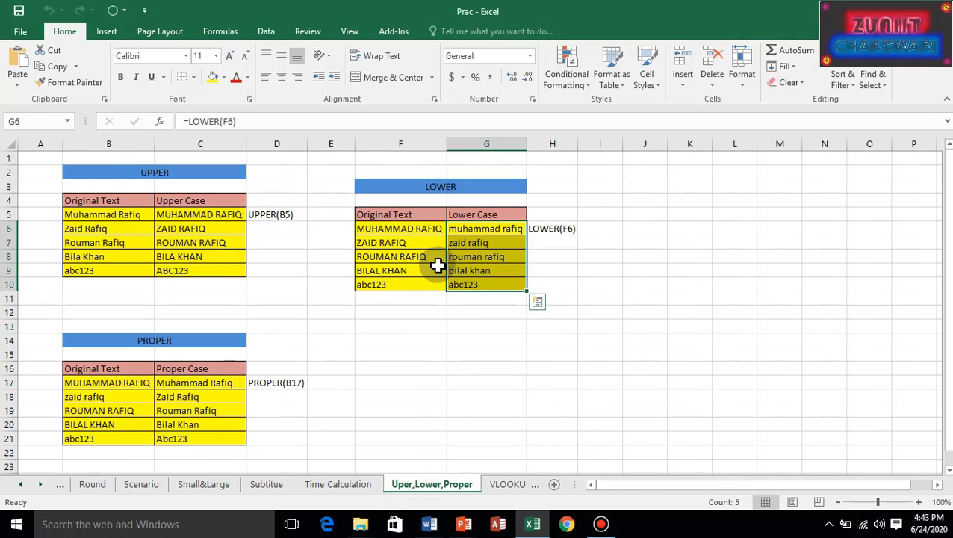
pyautogui.click(341, 485)
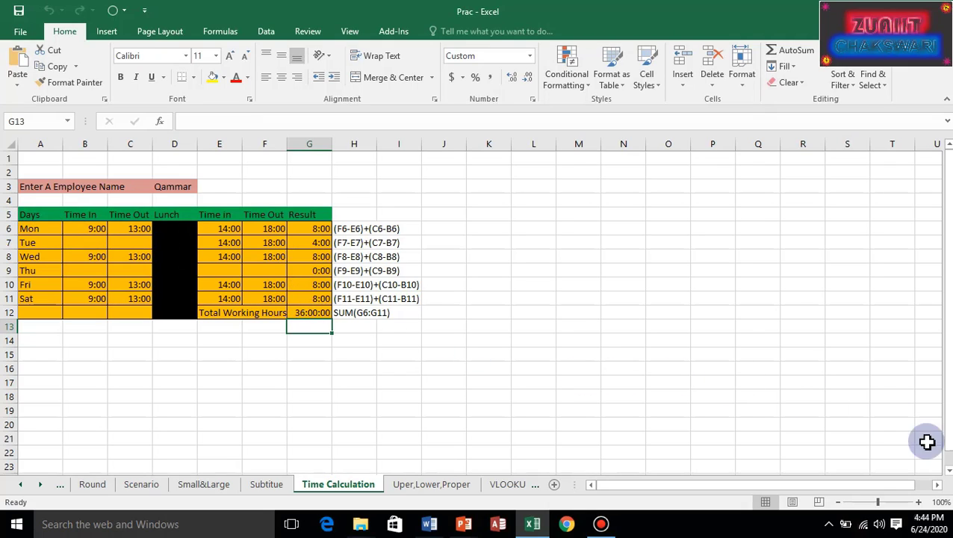
# Zoom the Time Calculation sheet in to 120% and select column A
pyautogui.click(919, 502)
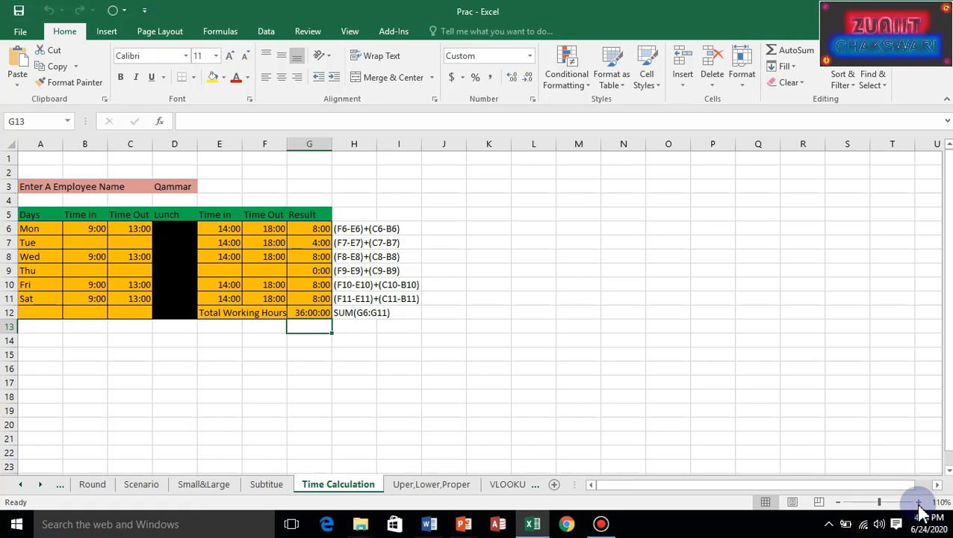
pyautogui.click(919, 503)
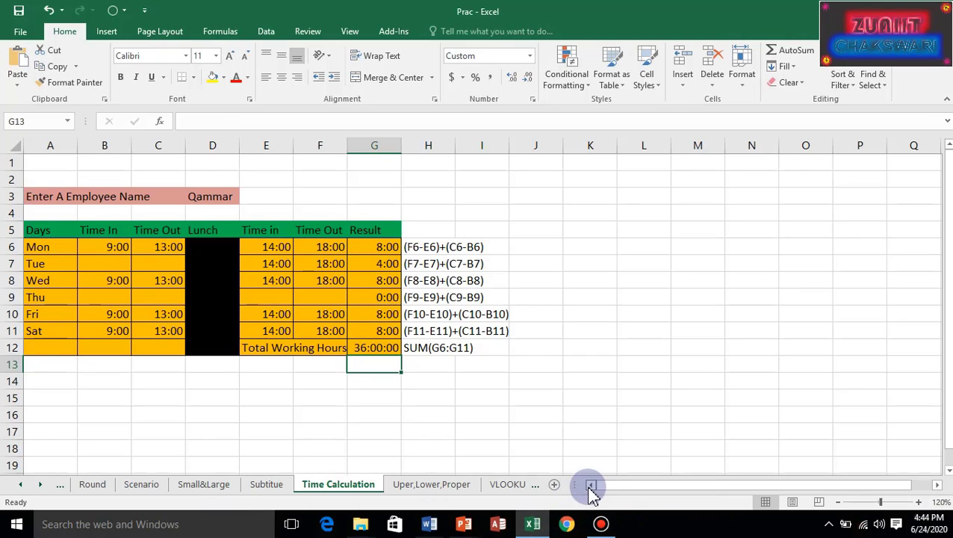
pyautogui.click(589, 486)
pyautogui.click(591, 487)
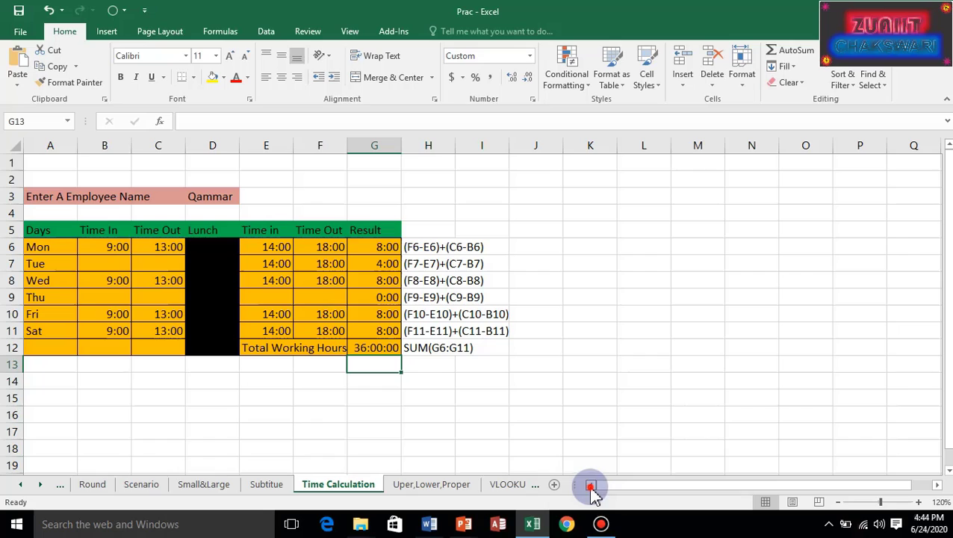
pyautogui.click(43, 143)
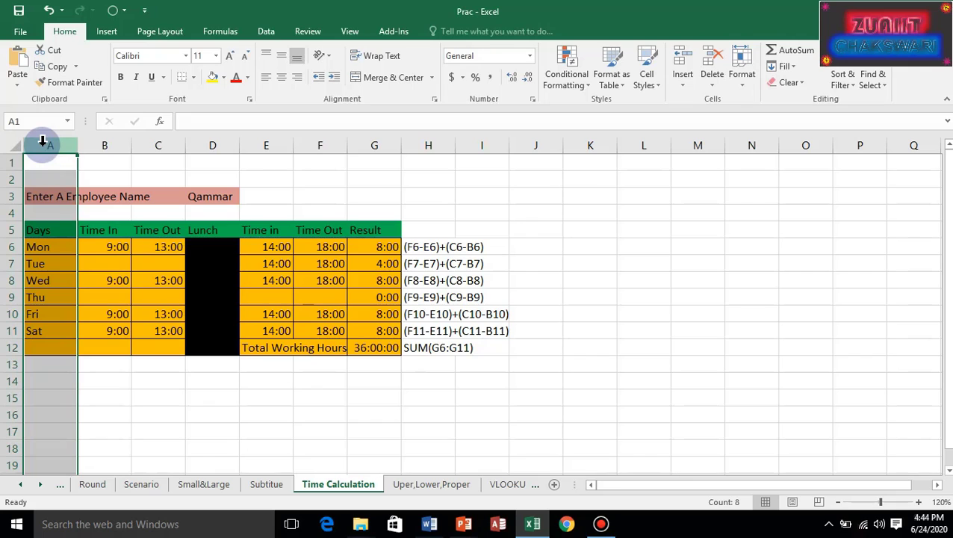
# Insert an empty column before the table and clear the Result values and total in H6:H12
pyautogui.hotkey('ctrl', 'shift', '+')
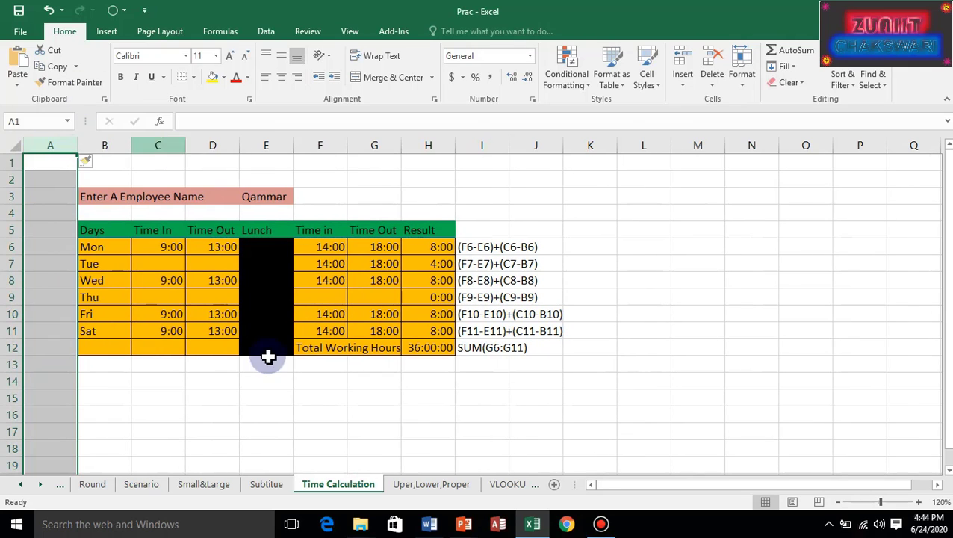
pyautogui.click(254, 407)
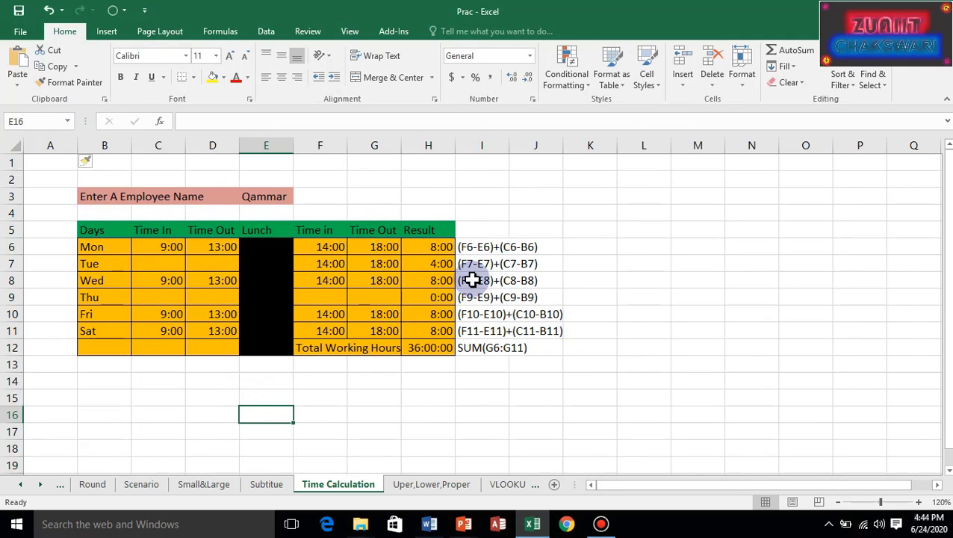
pyautogui.moveTo(424, 248); pyautogui.dragTo(437, 348)
pyautogui.press('Delete')
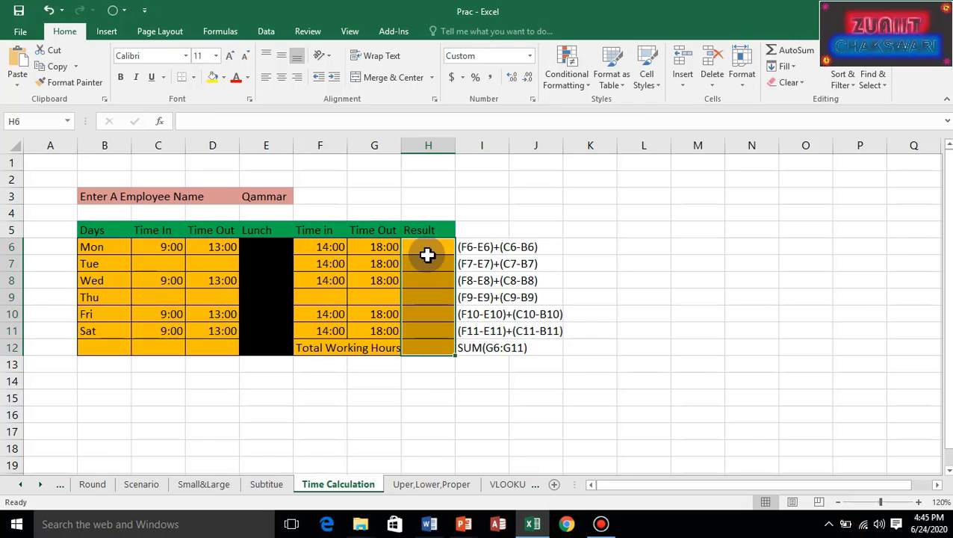
pyautogui.click(428, 252)
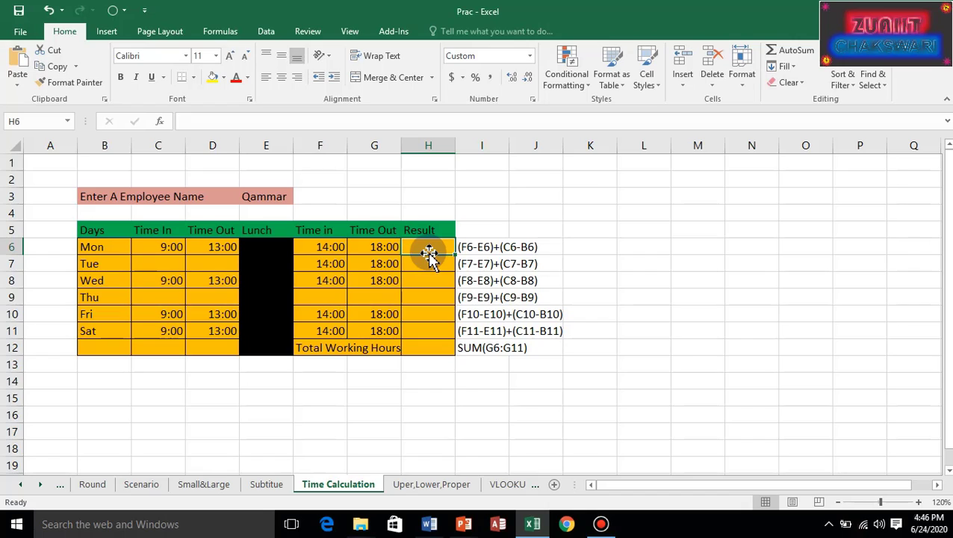
# Enter =(G6-F6)+(D6-C6) in H6 to calculate Monday's 8:00 working hours
pyautogui.write('=')
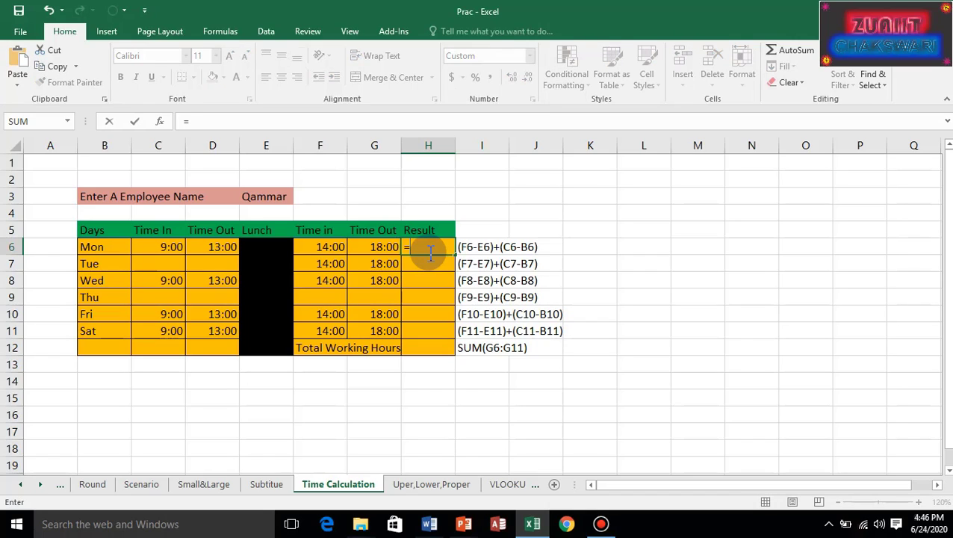
pyautogui.write('(')
pyautogui.click(378, 248)
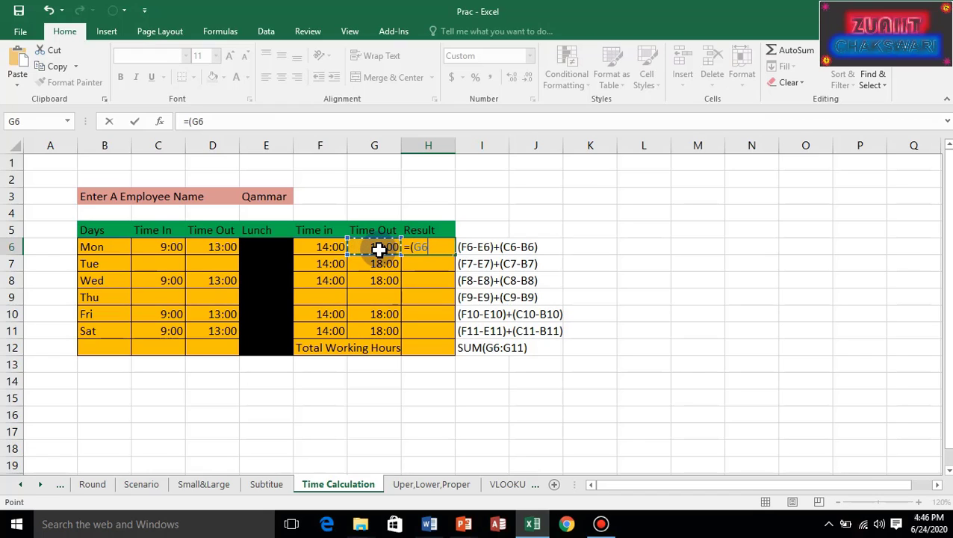
pyautogui.write('-')
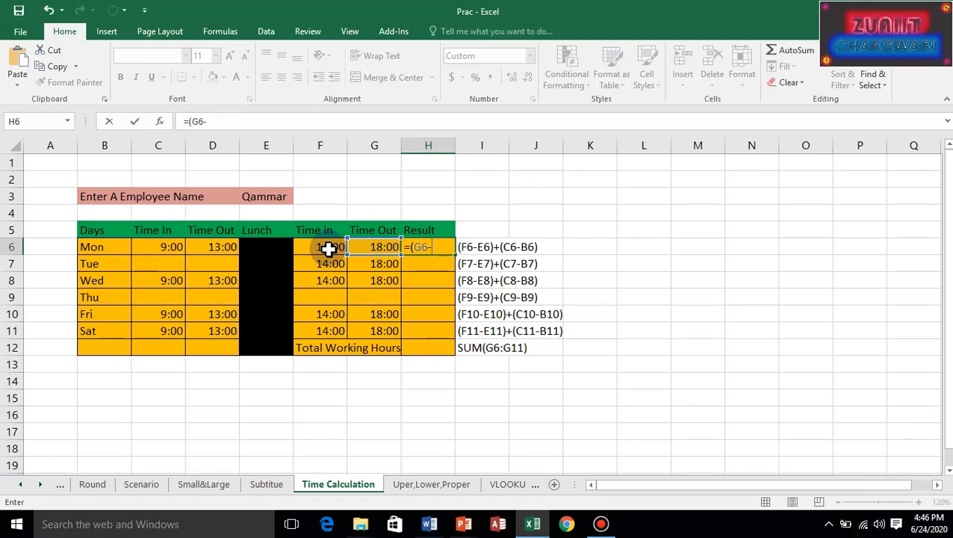
pyautogui.click(329, 250)
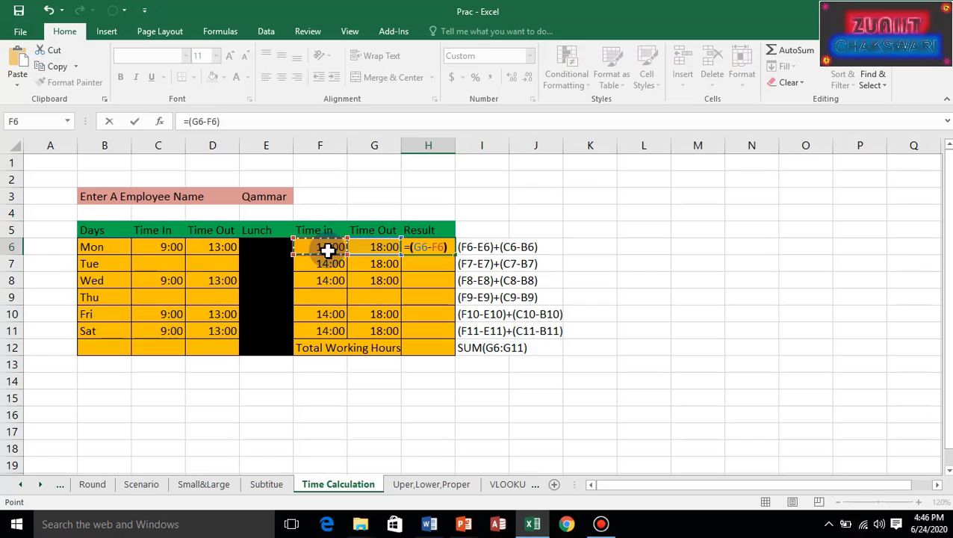
pyautogui.write(')=')
pyautogui.write('(')
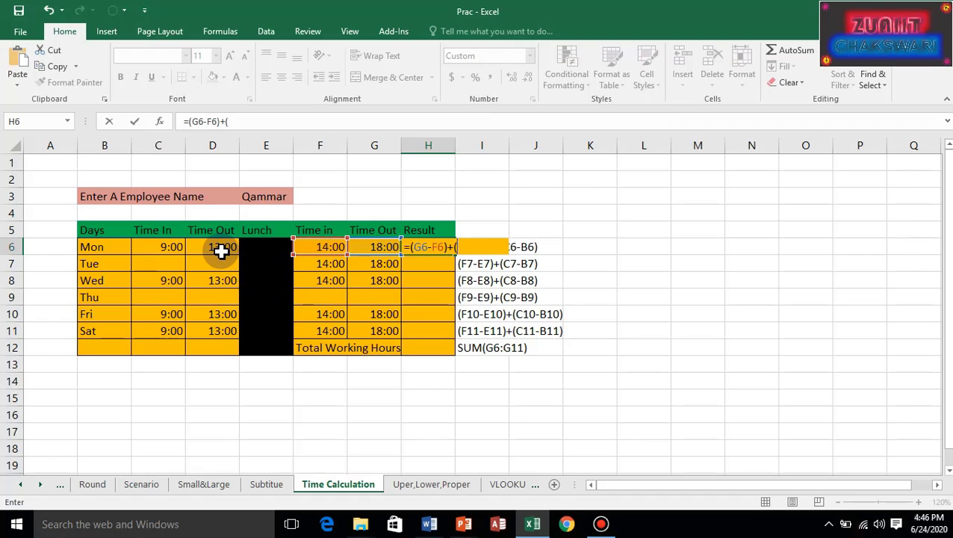
pyautogui.click(219, 250)
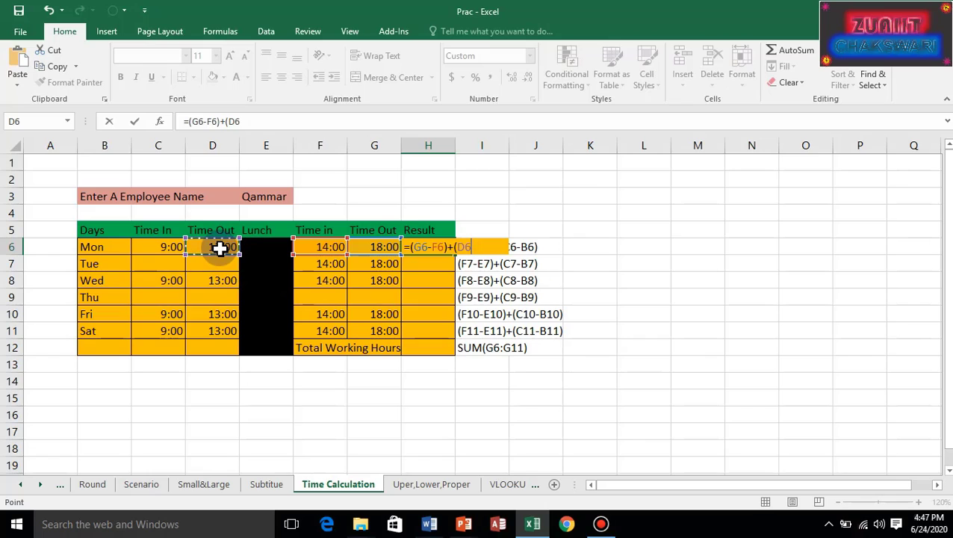
pyautogui.write('-')
pyautogui.click(166, 247)
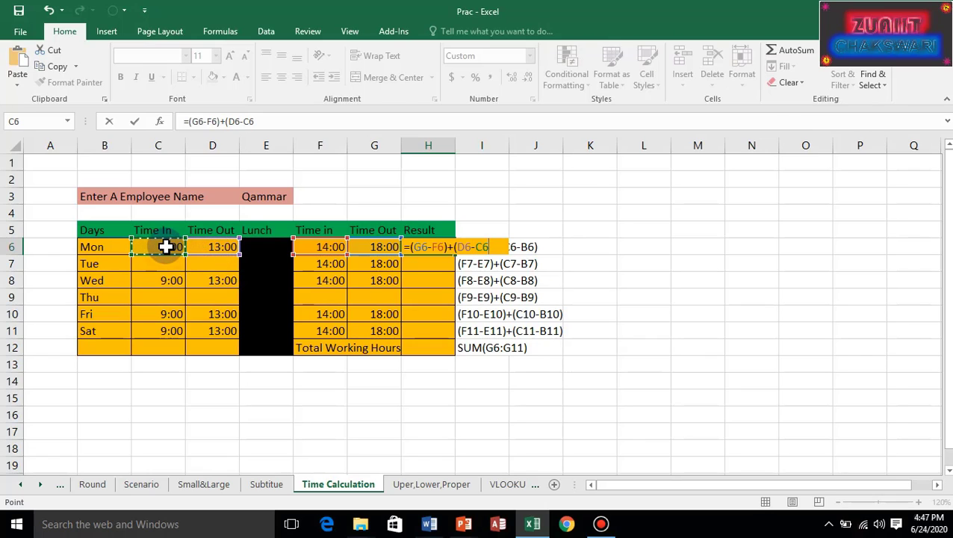
pyautogui.write(')')
pyautogui.hotkey('ctrl', 'Return')
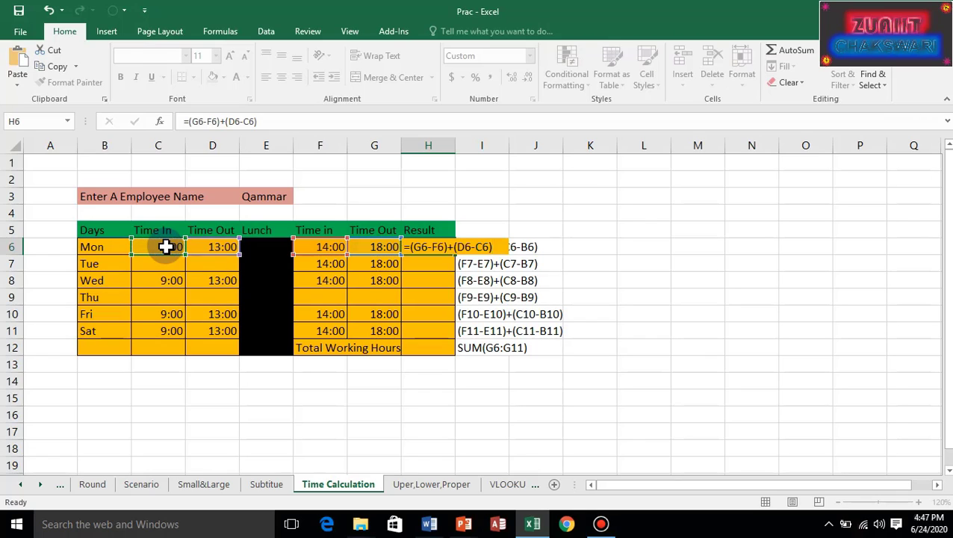
pyautogui.press('Return')
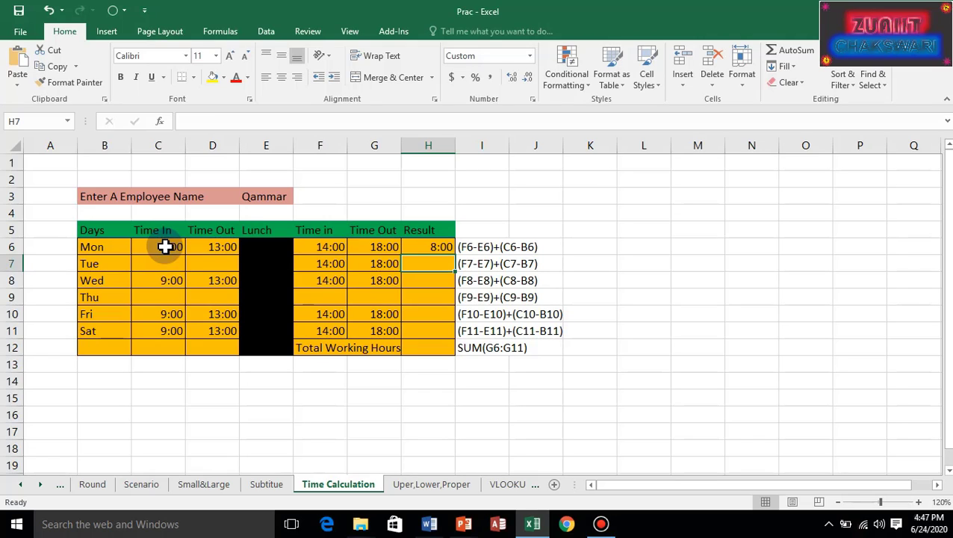
# Fill H6's time formula down to H11, giving 8:00, 4:00, 8:00, 0:00, 8:00, 8:00
pyautogui.click(427, 248)
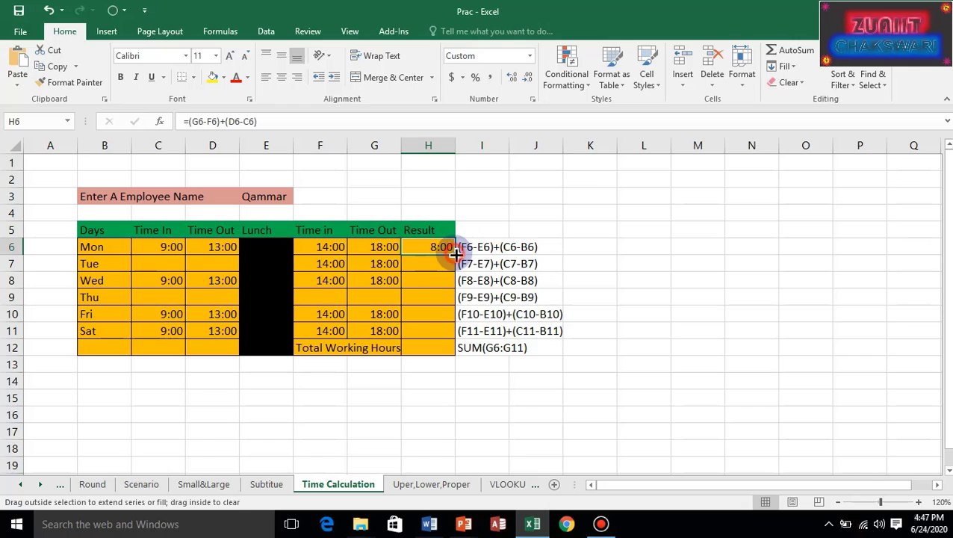
pyautogui.moveTo(456, 255); pyautogui.dragTo(454, 273)
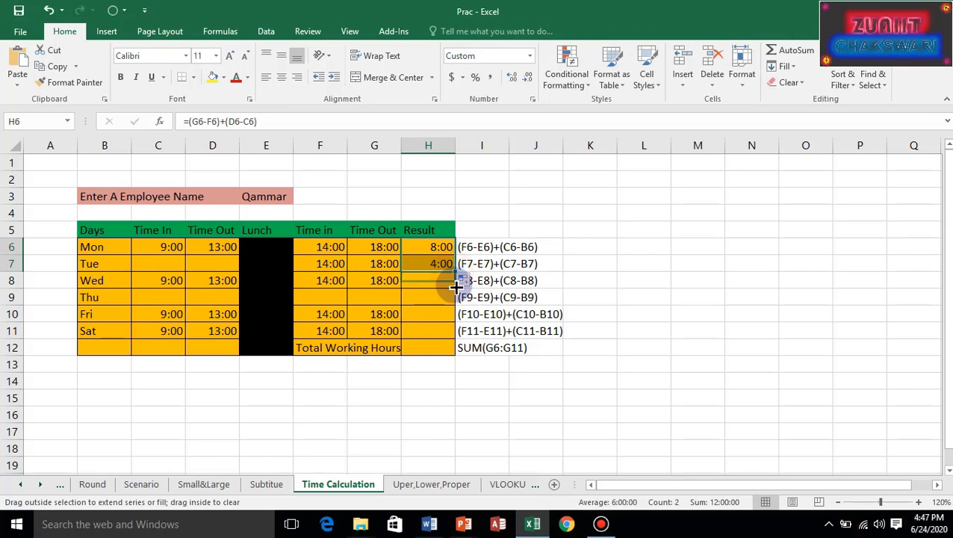
pyautogui.moveTo(454, 273); pyautogui.dragTo(448, 289)
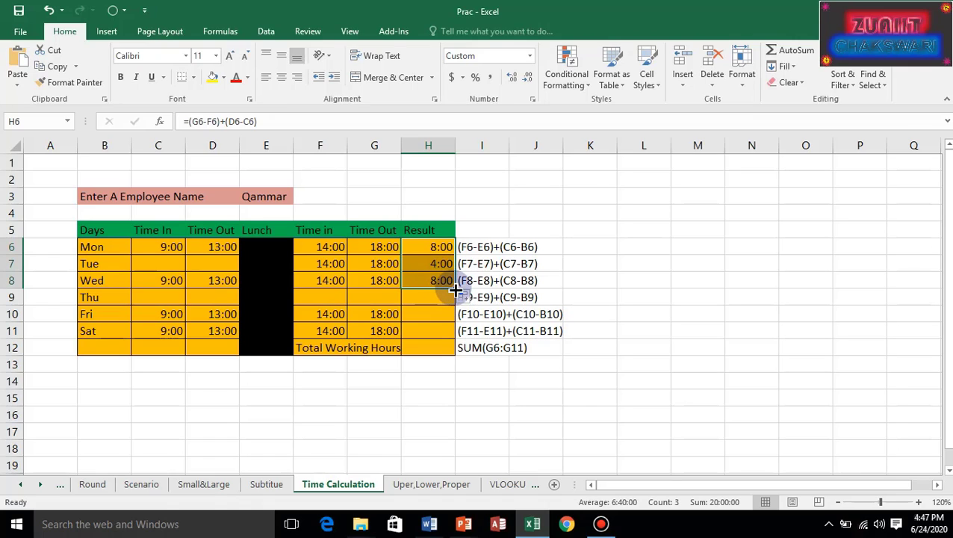
pyautogui.moveTo(455, 290); pyautogui.dragTo(448, 303)
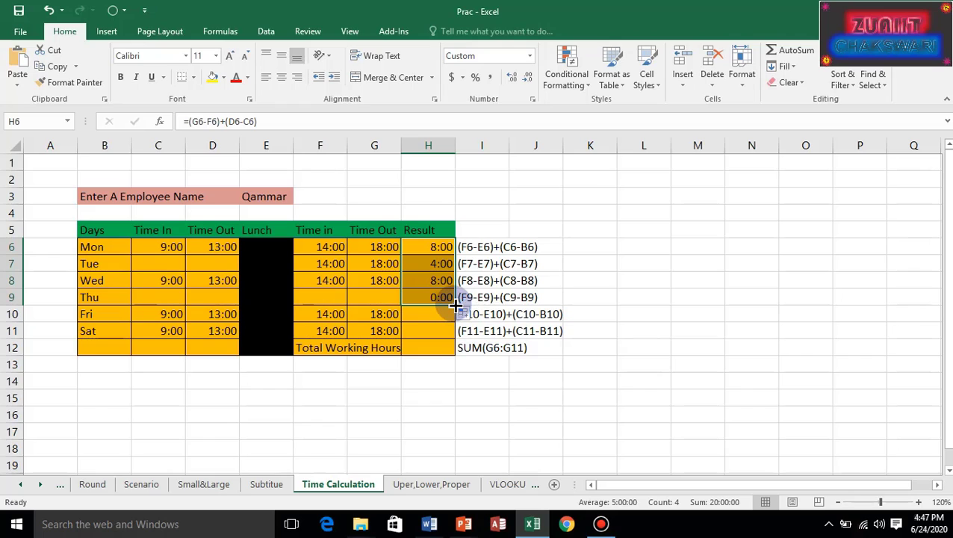
pyautogui.moveTo(455, 305); pyautogui.dragTo(453, 327)
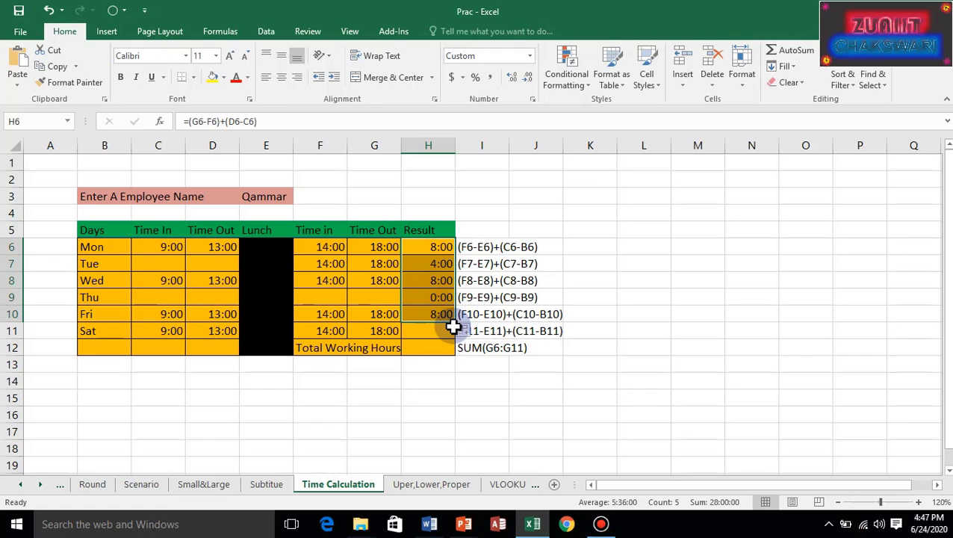
pyautogui.moveTo(453, 326); pyautogui.dragTo(455, 340)
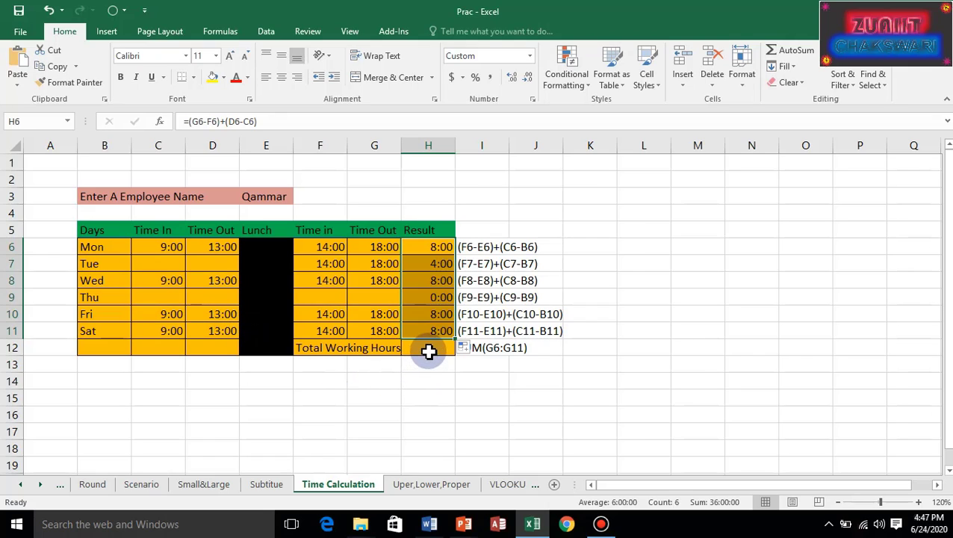
pyautogui.click(429, 350)
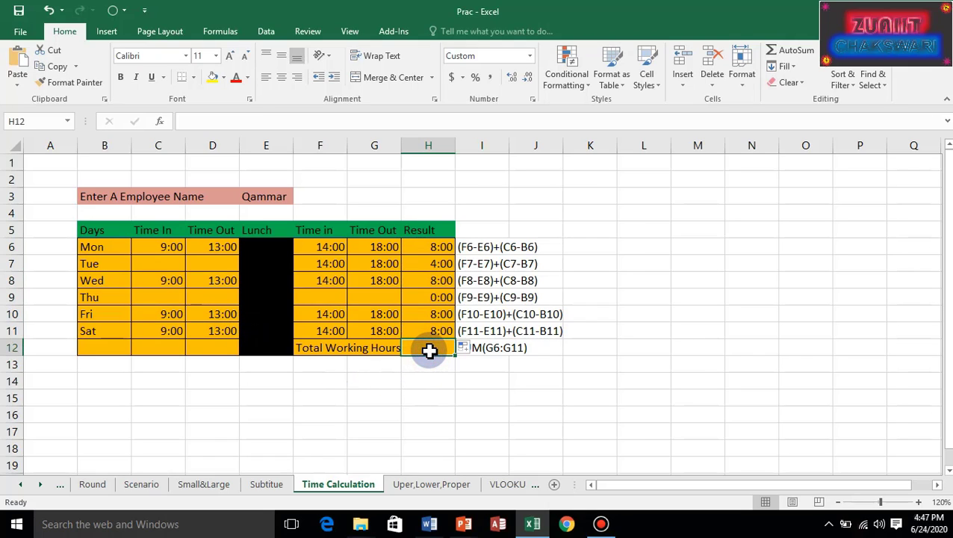
# Total H6:H11 with =SUM in H12 to get 36:00:00, then switch to the Uper,Lower,Proper sheet
pyautogui.write('=')
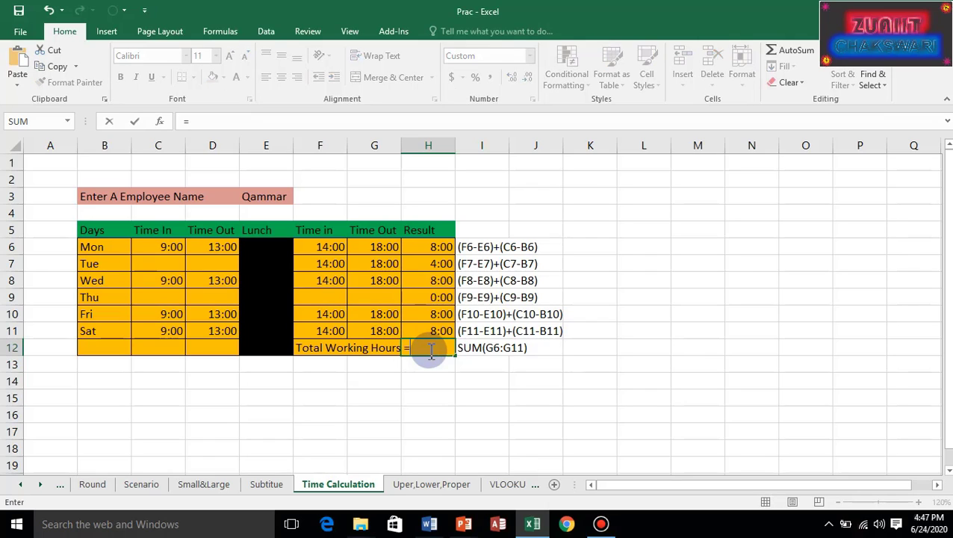
pyautogui.write('sum')
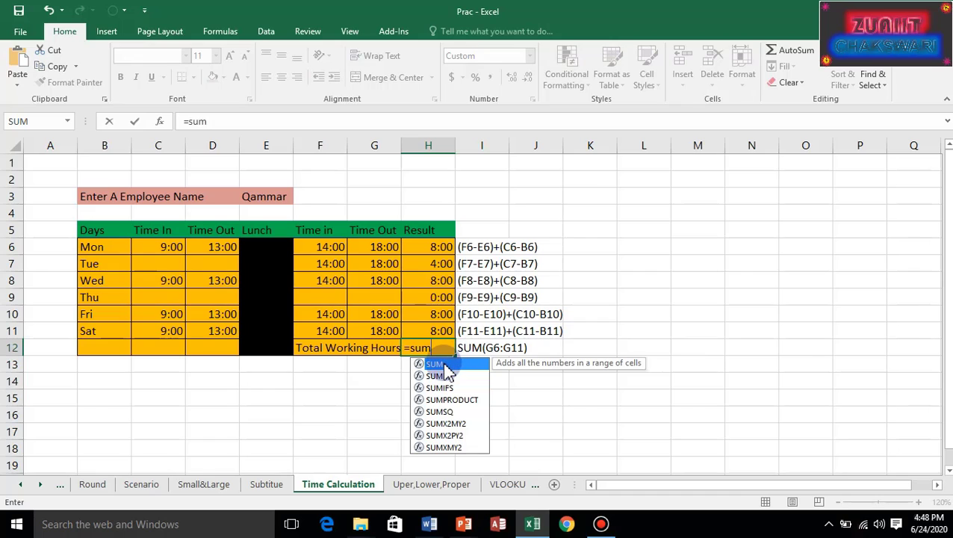
pyautogui.doubleClick(449, 364)
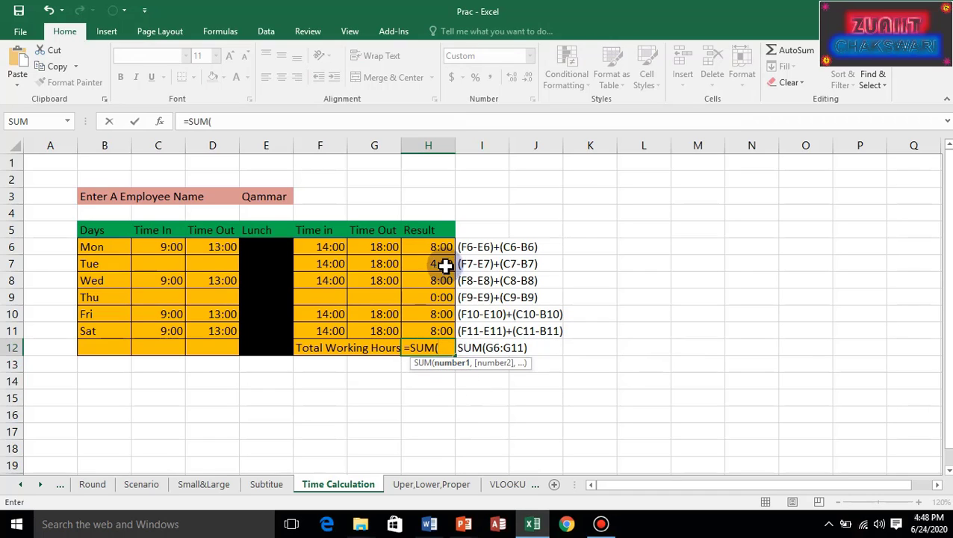
pyautogui.moveTo(436, 249); pyautogui.dragTo(443, 331)
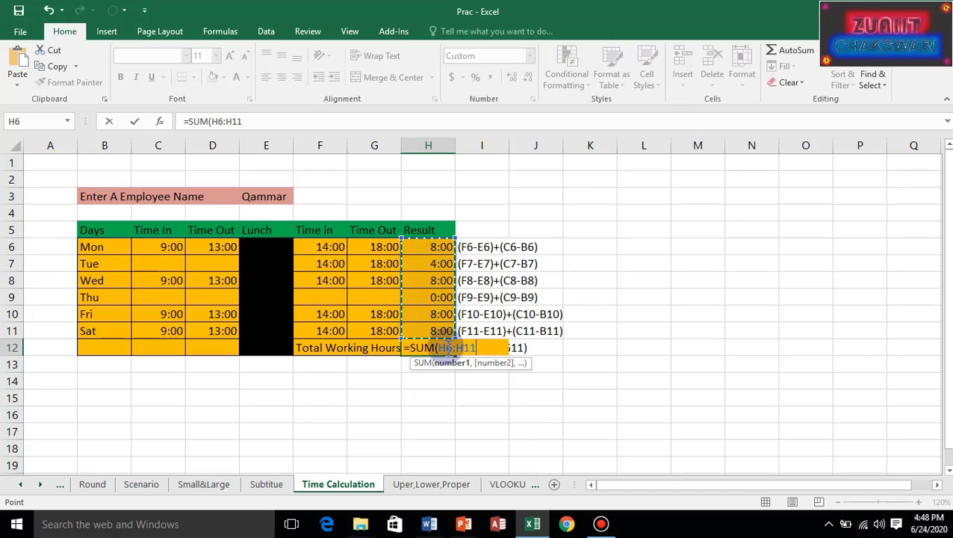
pyautogui.write(')')
pyautogui.press('Return')
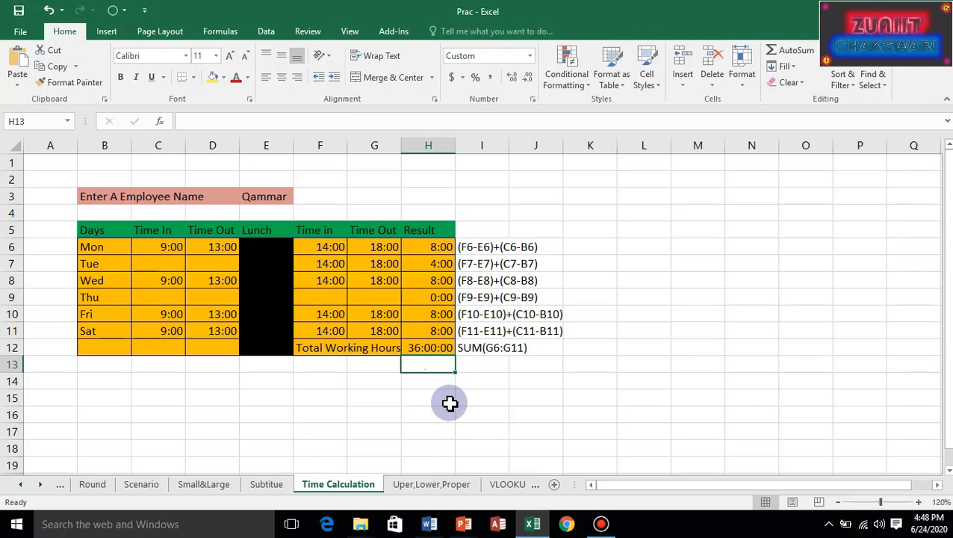
pyautogui.click(446, 485)
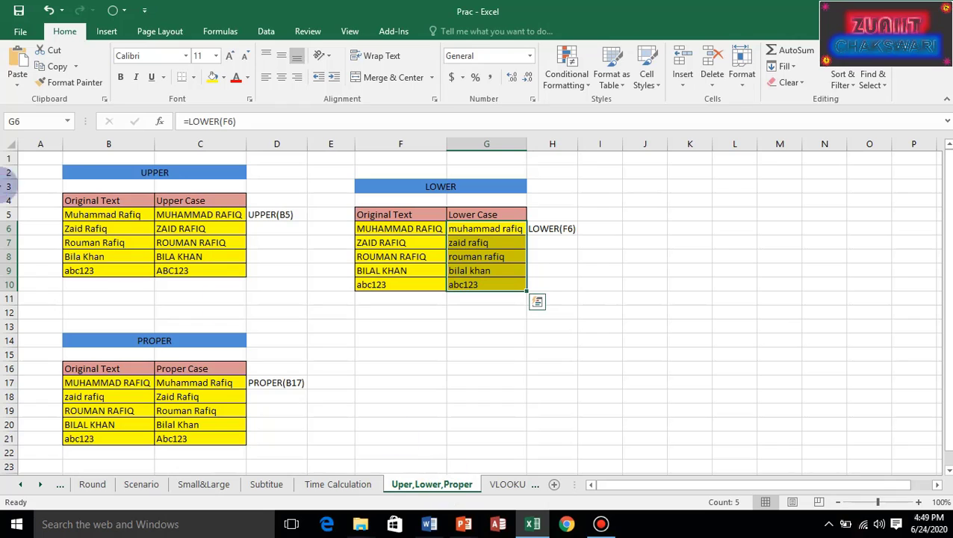
# Clear C5:C9 and fill =UPPER(B5) down from C5 through C9
pyautogui.moveTo(193, 215); pyautogui.dragTo(176, 267)
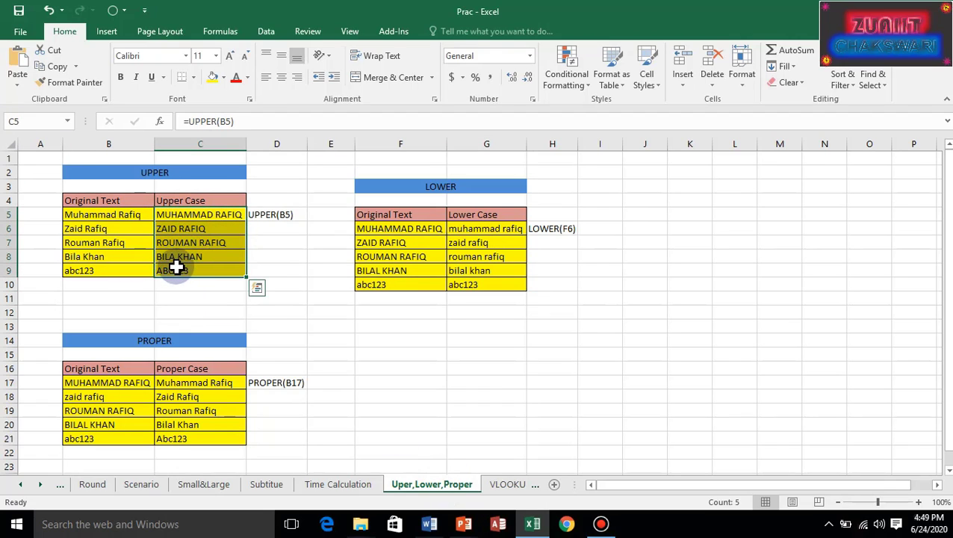
pyautogui.press('Delete')
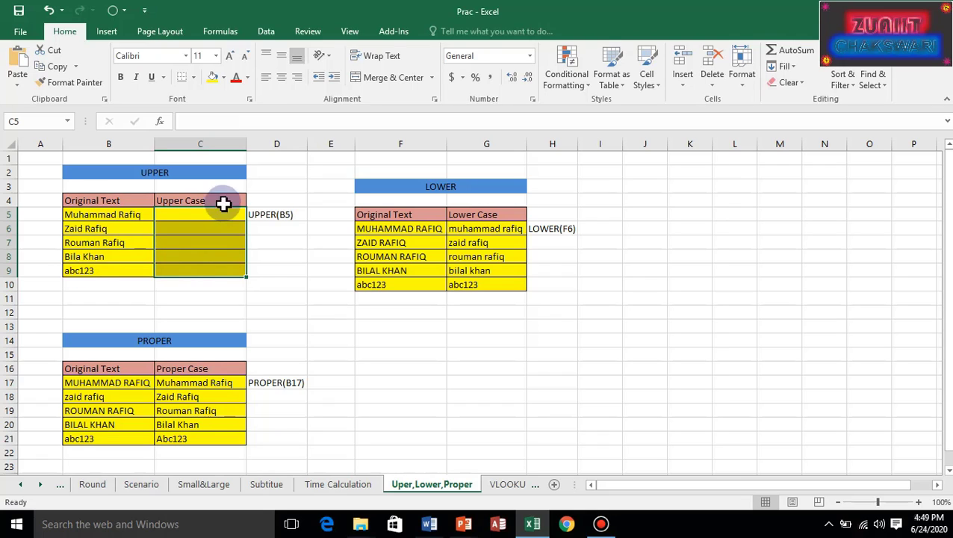
pyautogui.doubleClick(207, 218)
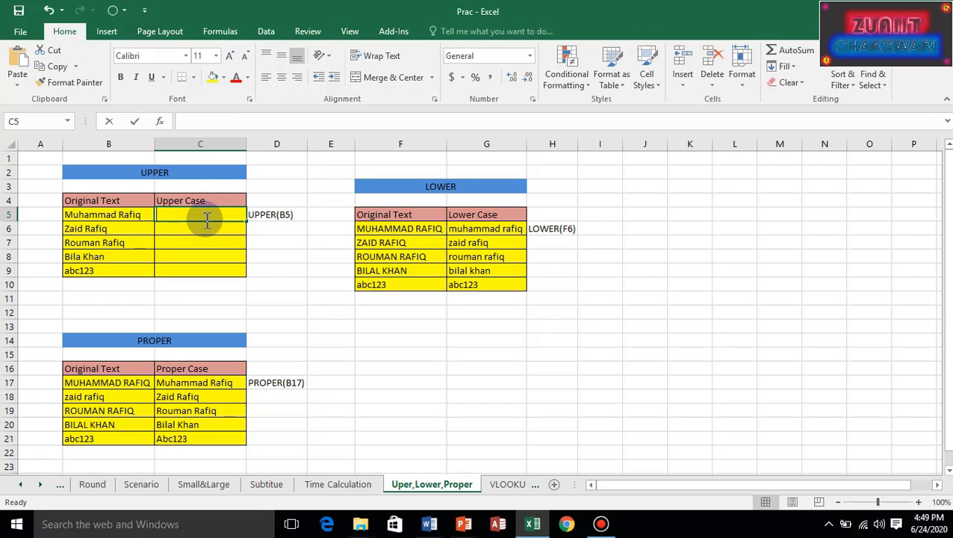
pyautogui.write('=up')
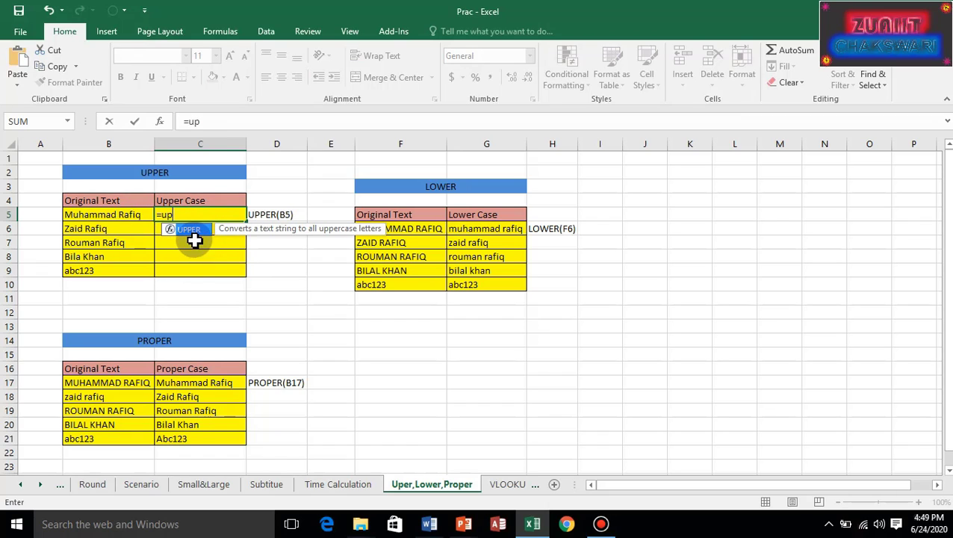
pyautogui.doubleClick(189, 234)
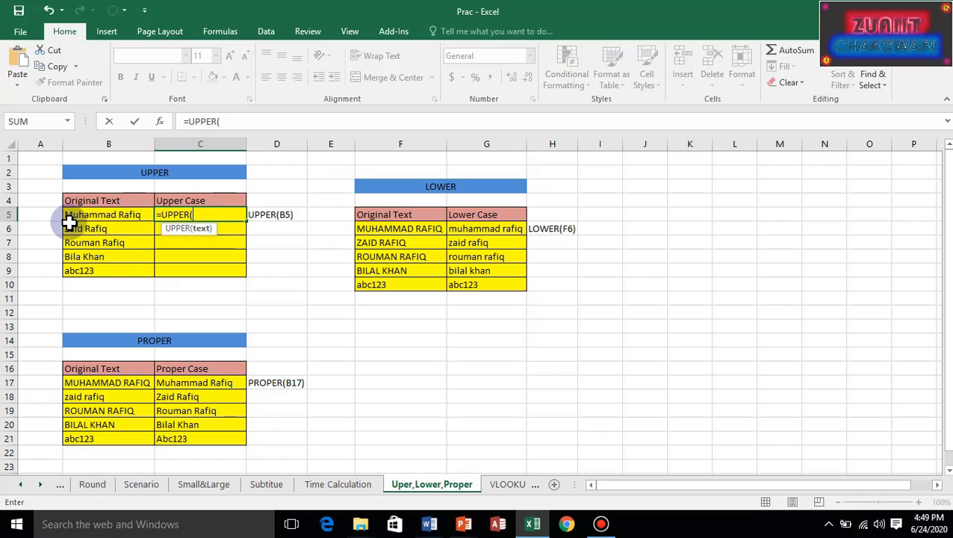
pyautogui.click(117, 215)
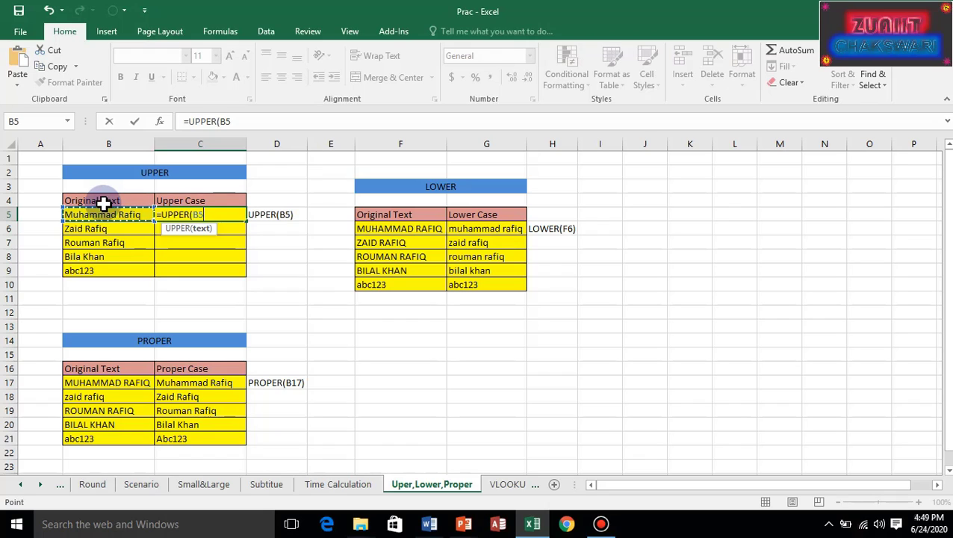
pyautogui.write(')')
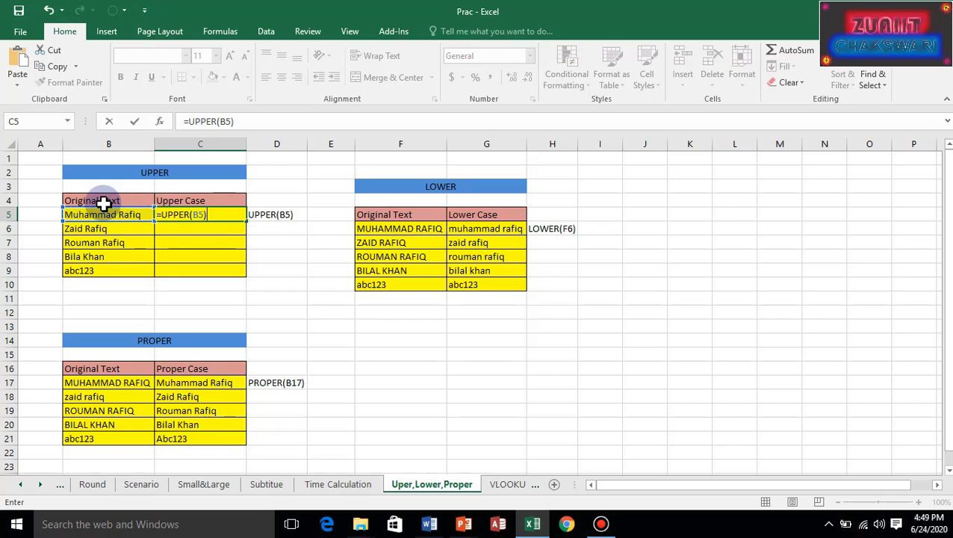
pyautogui.press('Return')
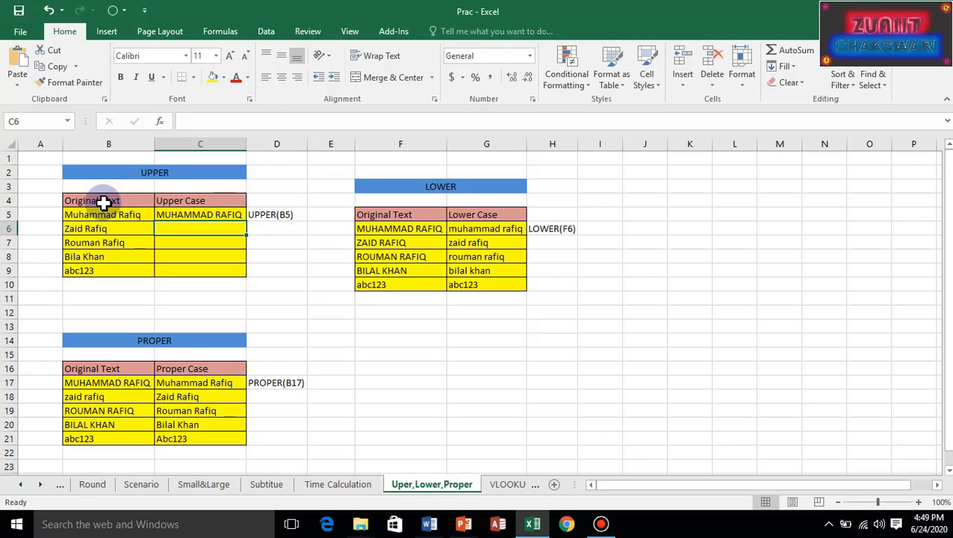
pyautogui.click(196, 214)
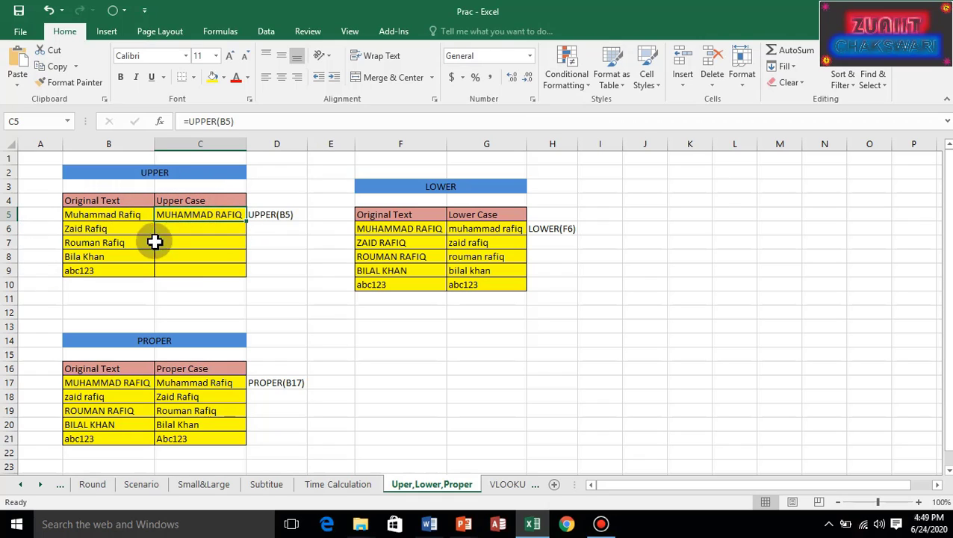
pyautogui.moveTo(248, 222); pyautogui.dragTo(237, 275)
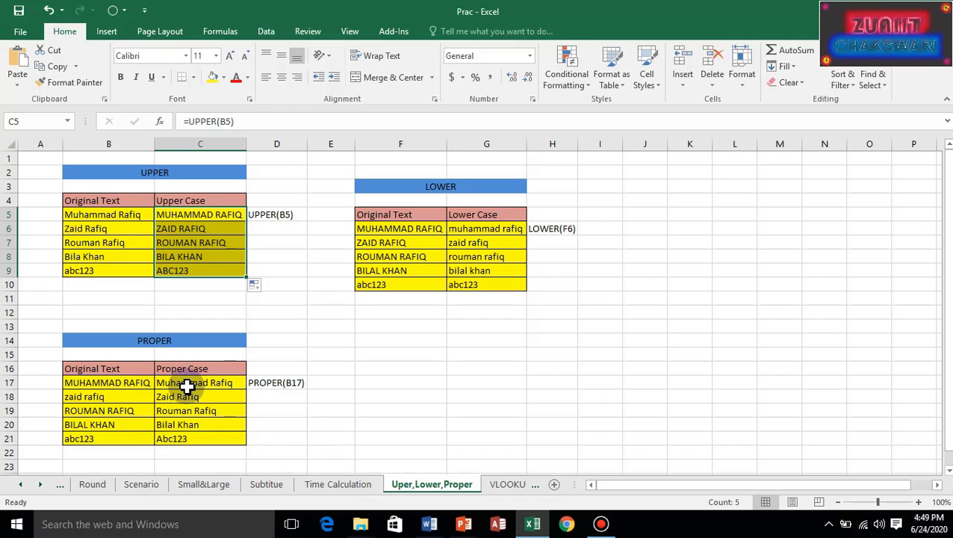
pyautogui.moveTo(187, 384); pyautogui.dragTo(170, 440)
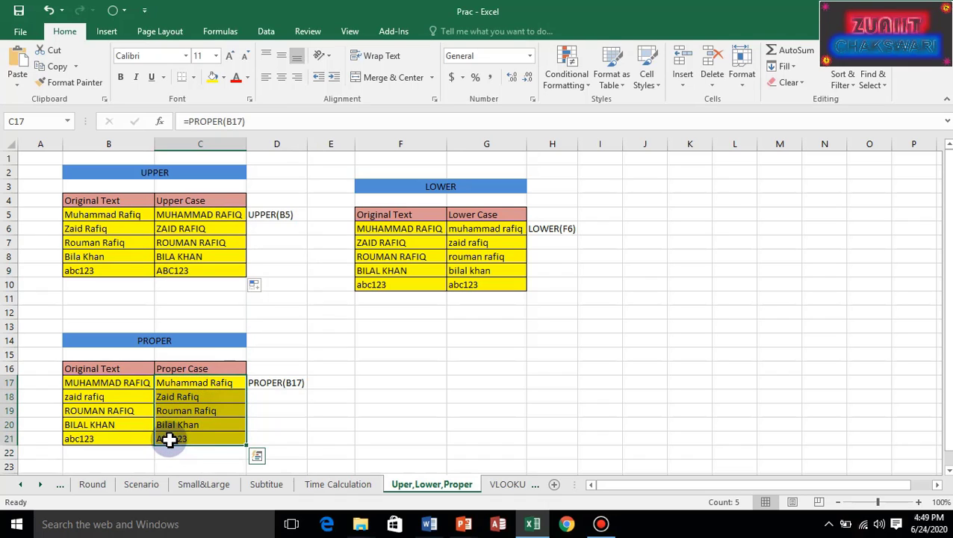
# Clear C17:C21 and fill =PROPER(B17) down from C17 through C21
pyautogui.press('Delete')
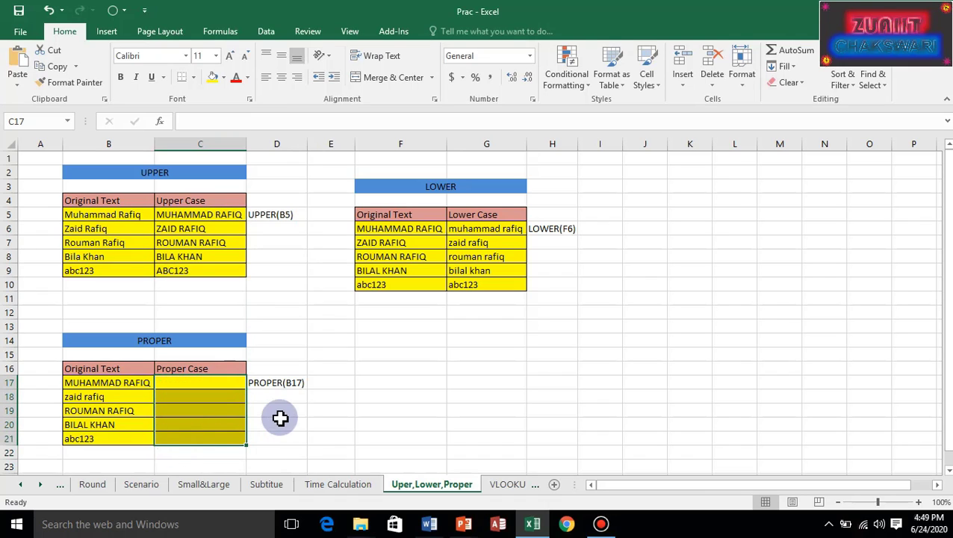
pyautogui.click(229, 386)
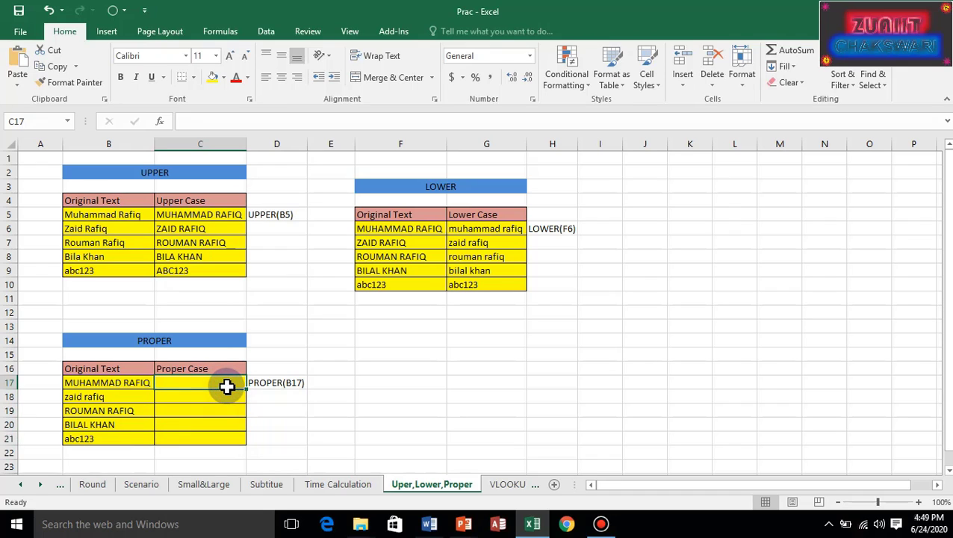
pyautogui.write('=pro')
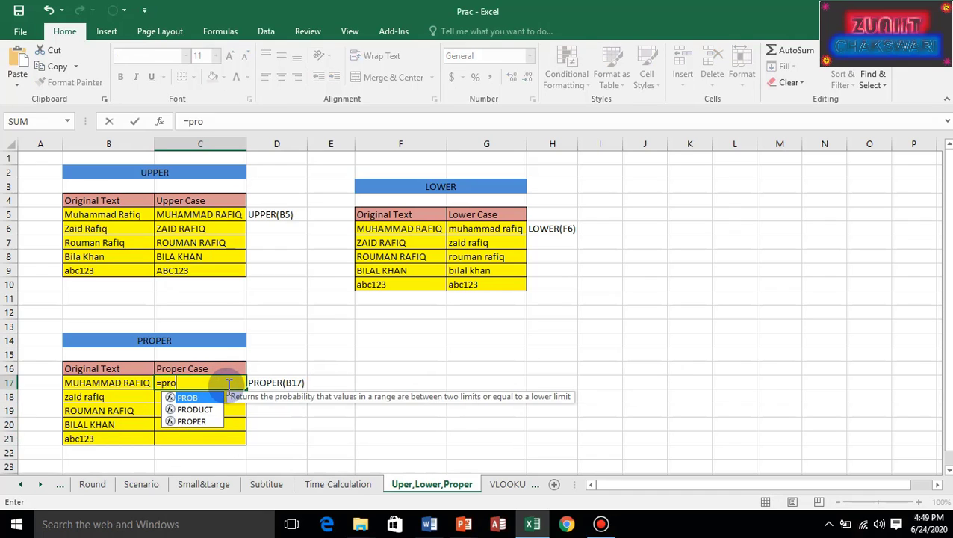
pyautogui.write('p')
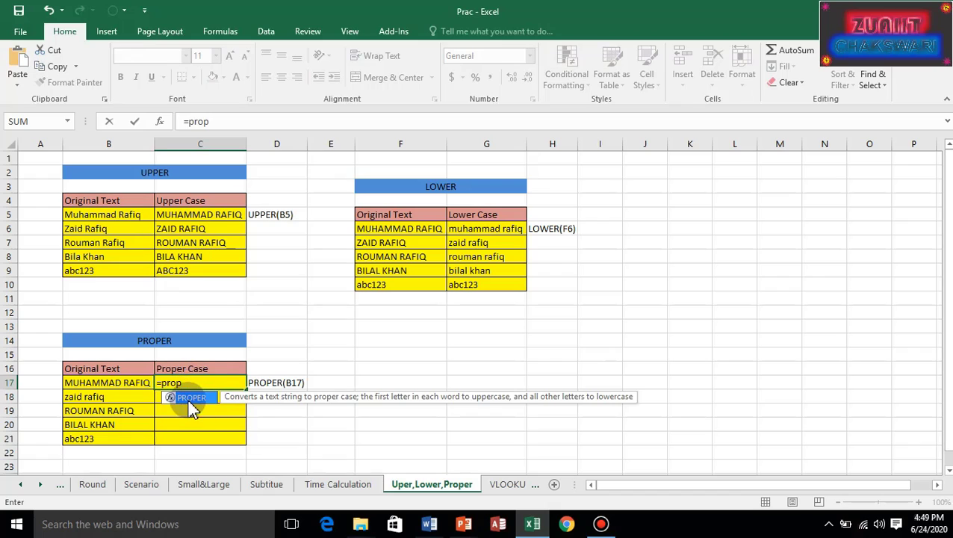
pyautogui.doubleClick(189, 398)
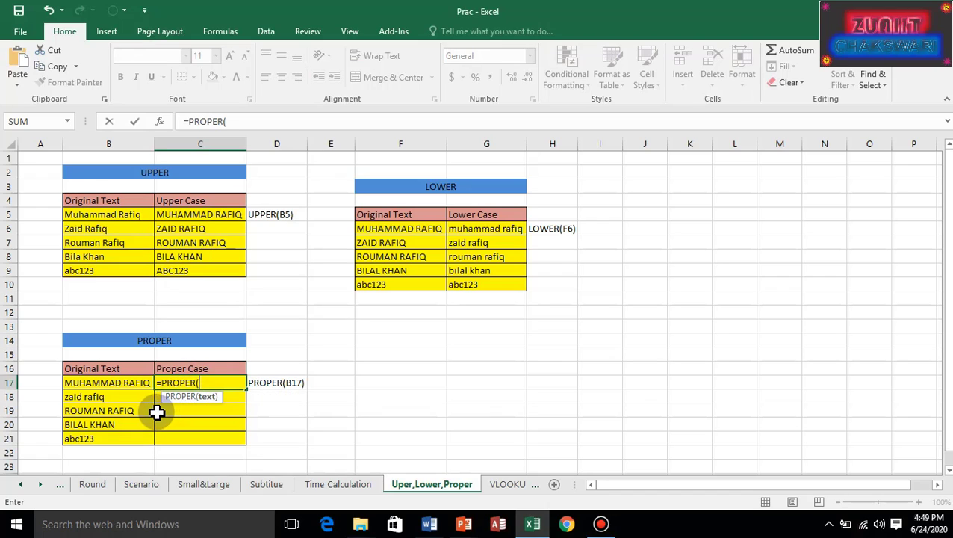
pyautogui.click(117, 385)
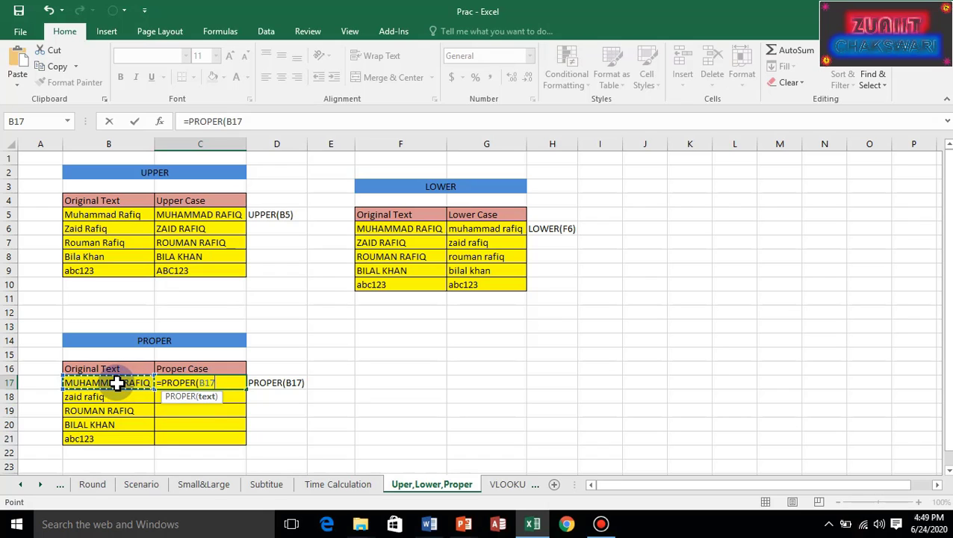
pyautogui.press('Return')
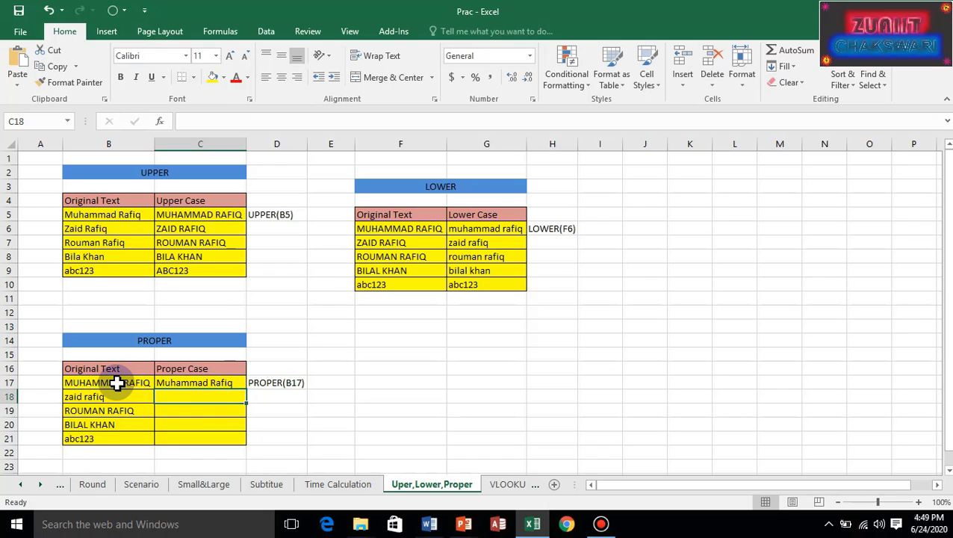
pyautogui.click(213, 382)
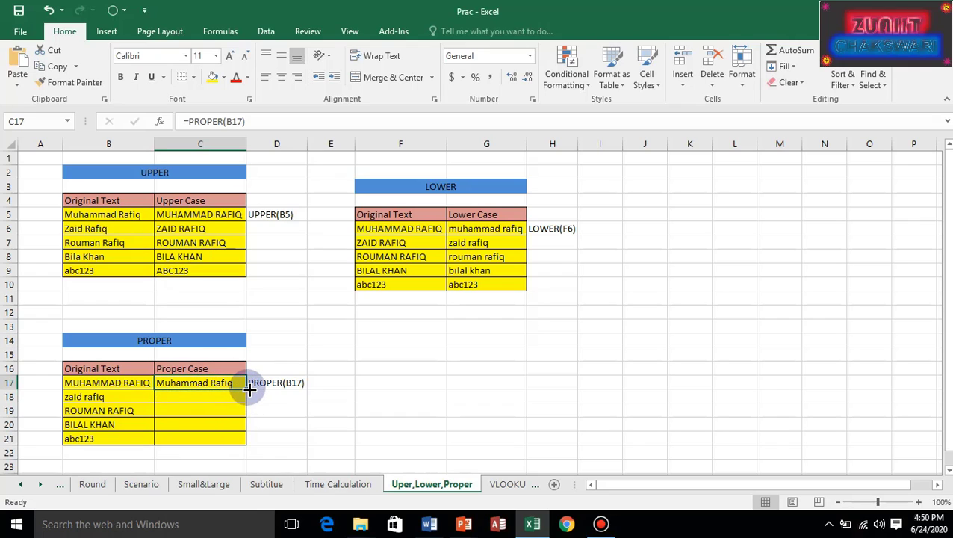
pyautogui.moveTo(249, 389); pyautogui.dragTo(241, 442)
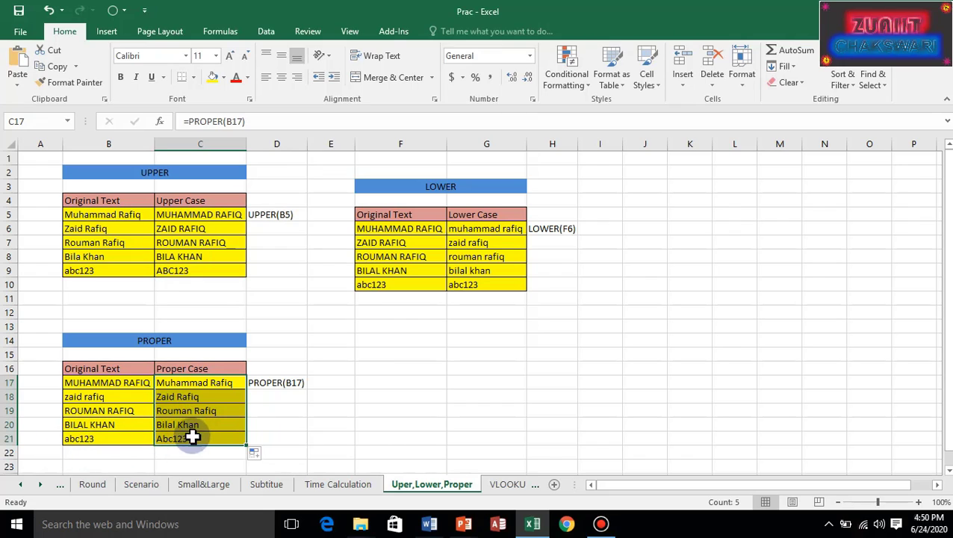
pyautogui.click(486, 232)
# Clear G6:G10 and fill =LOWER(F6) down from G6 through G10
pyautogui.moveTo(486, 232); pyautogui.dragTo(486, 283)
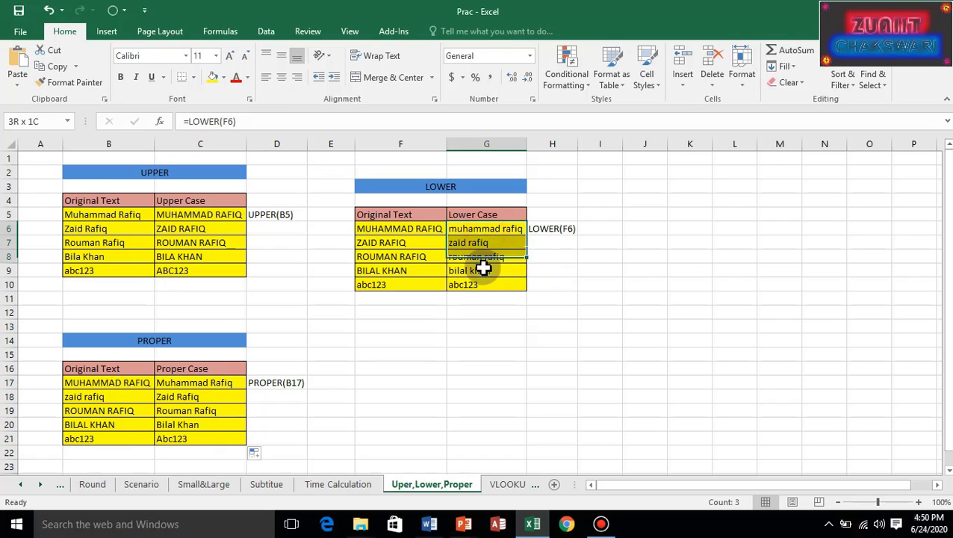
pyautogui.press('Delete')
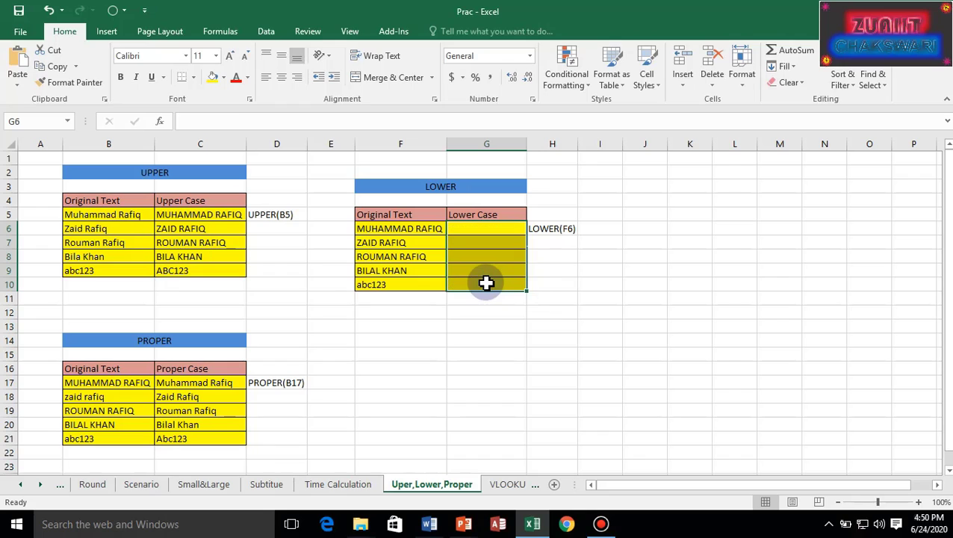
pyautogui.click(493, 232)
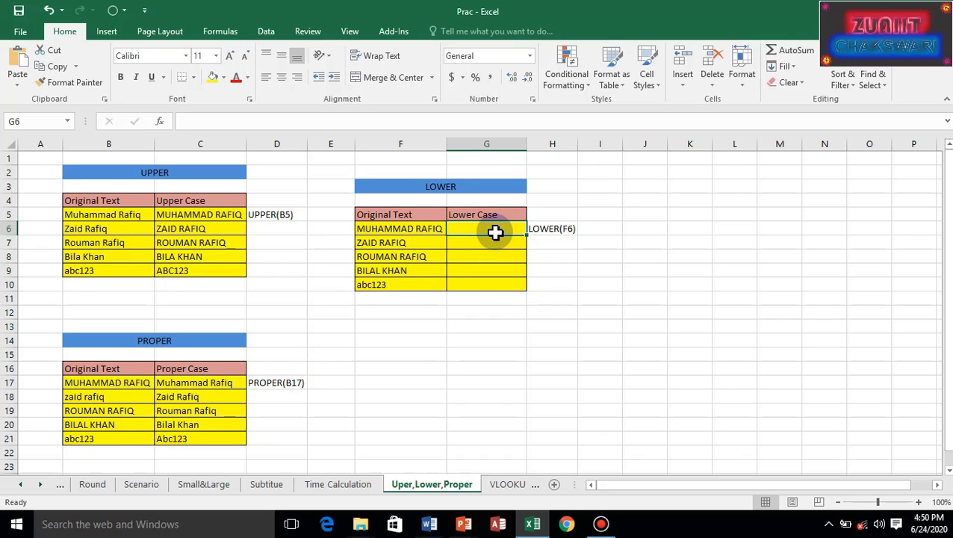
pyautogui.write('=')
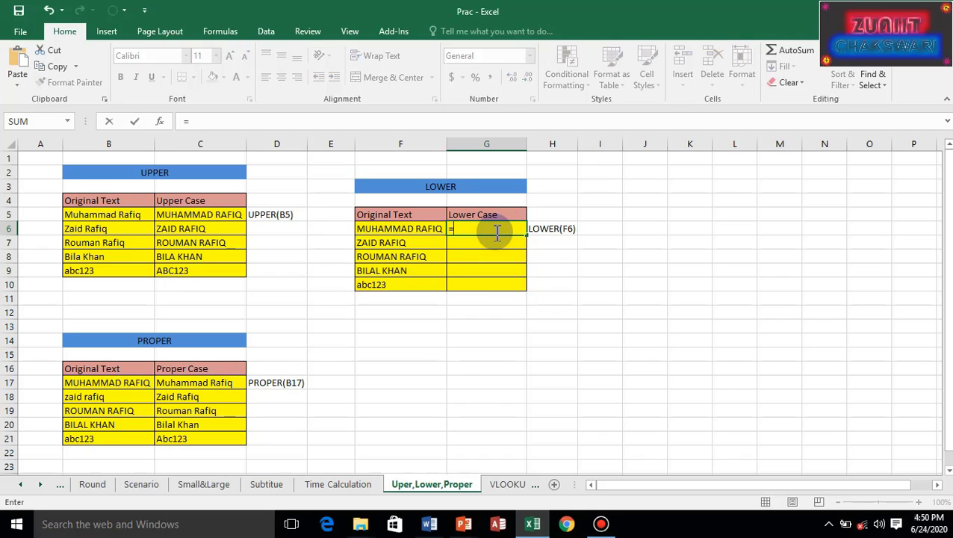
pyautogui.write('low')
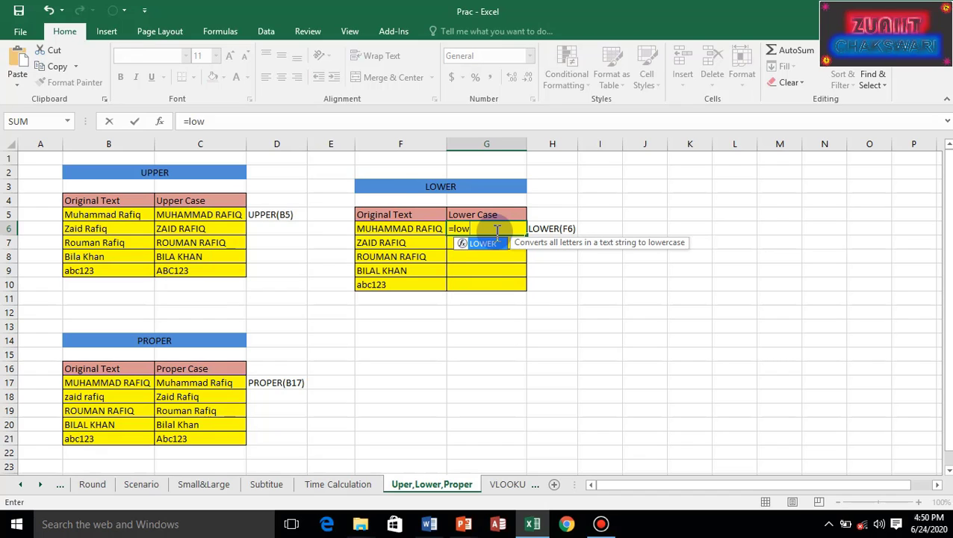
pyautogui.doubleClick(482, 243)
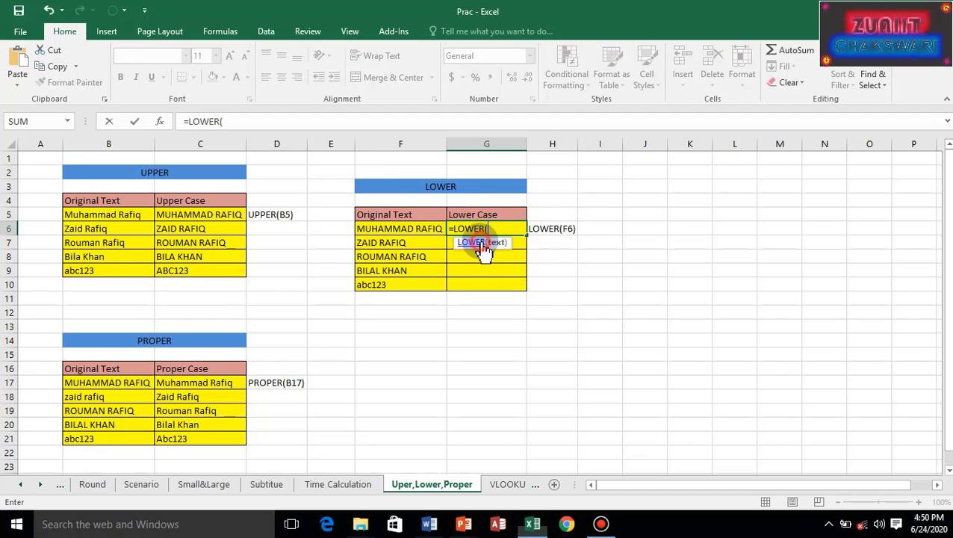
pyautogui.click(413, 229)
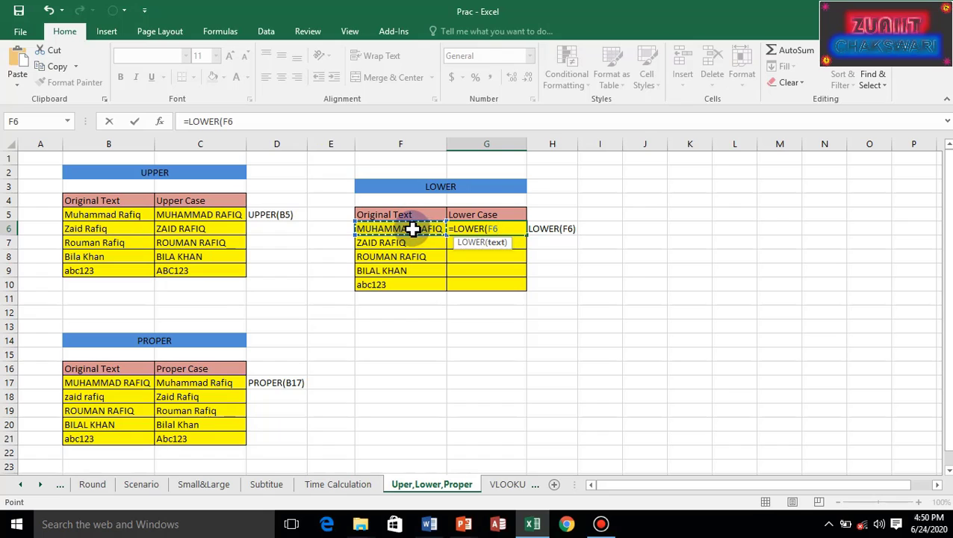
pyautogui.press('Return')
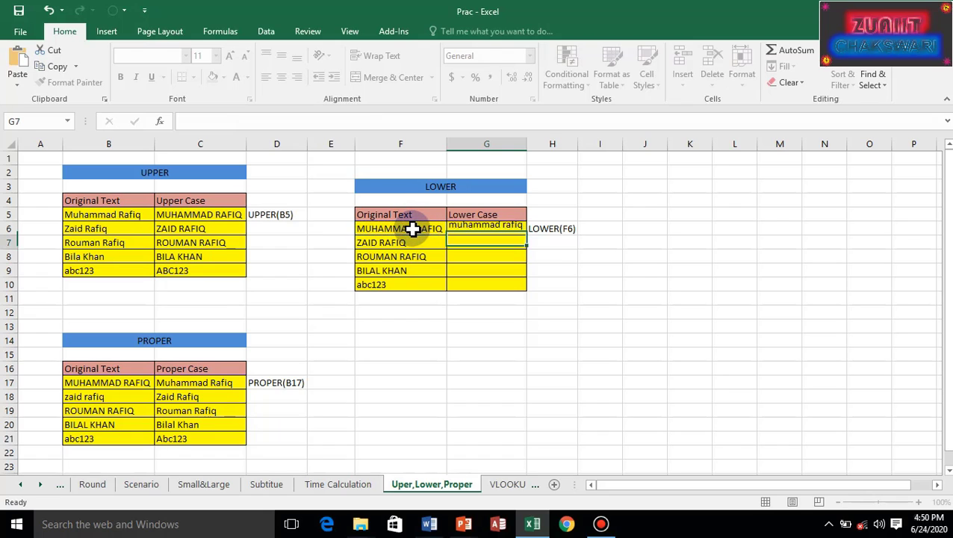
pyautogui.click(494, 230)
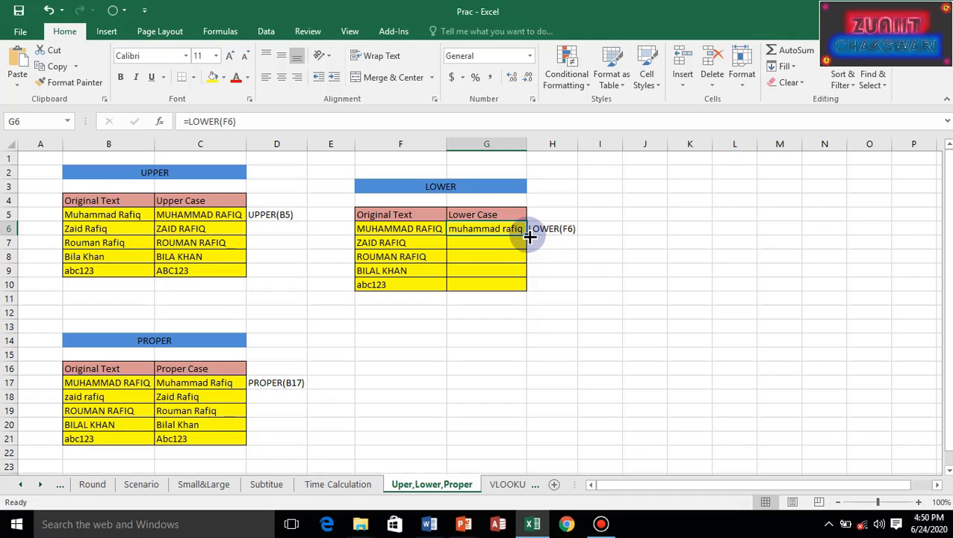
pyautogui.moveTo(527, 236); pyautogui.dragTo(514, 291)
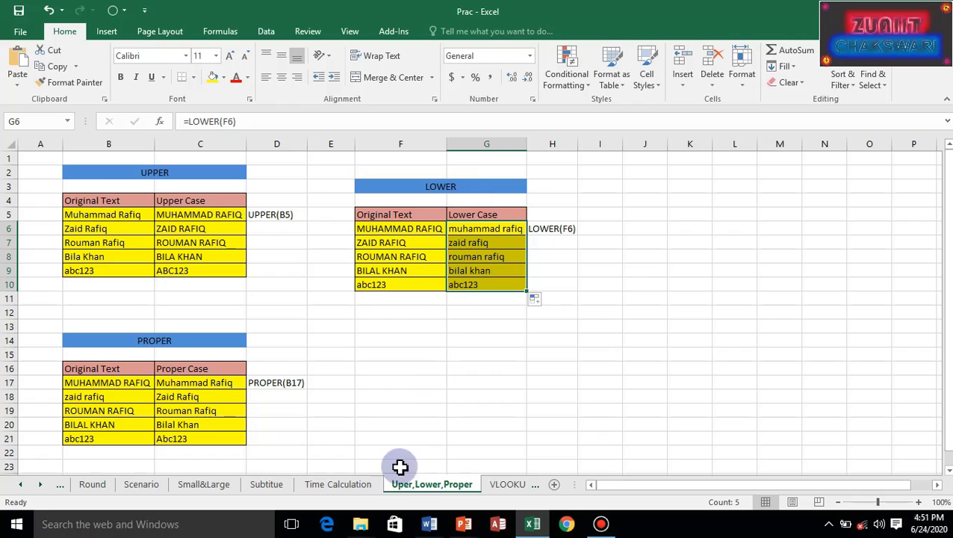
pyautogui.click(351, 485)
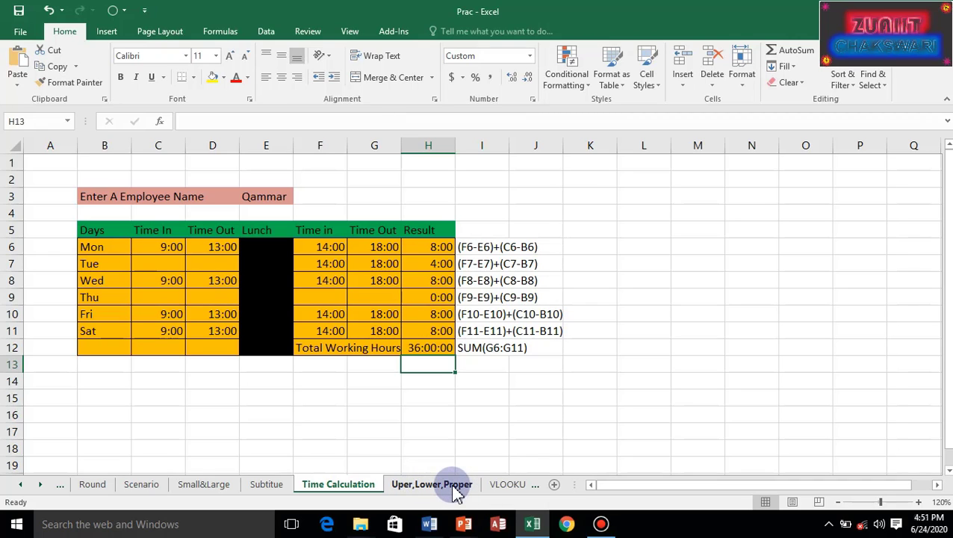
pyautogui.click(439, 485)
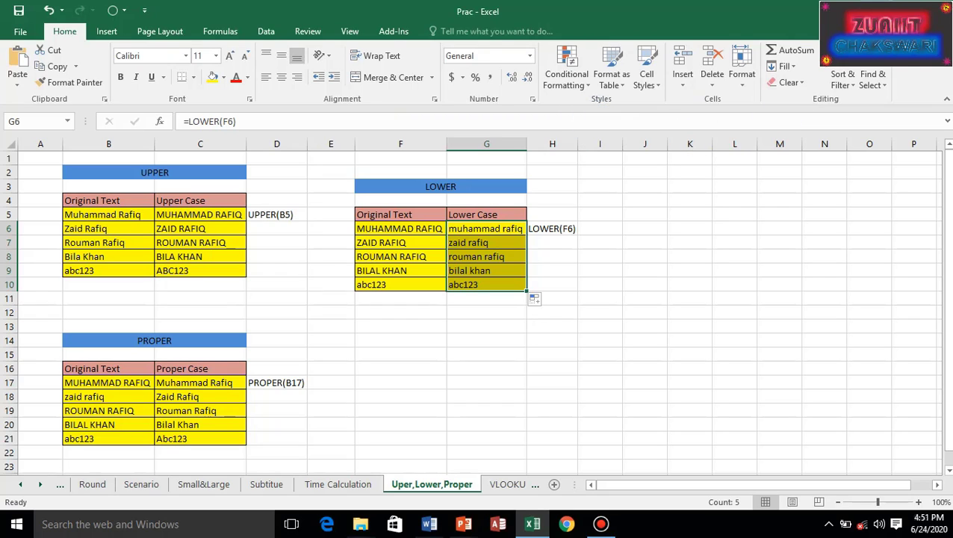
# Minimise Excel with Windows+D to reveal the desktop
pyautogui.press('super+d')
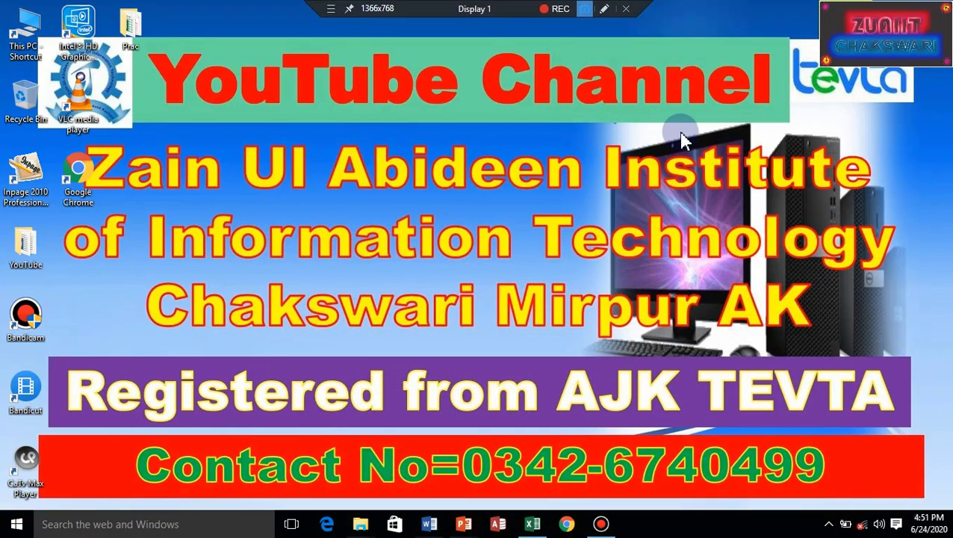